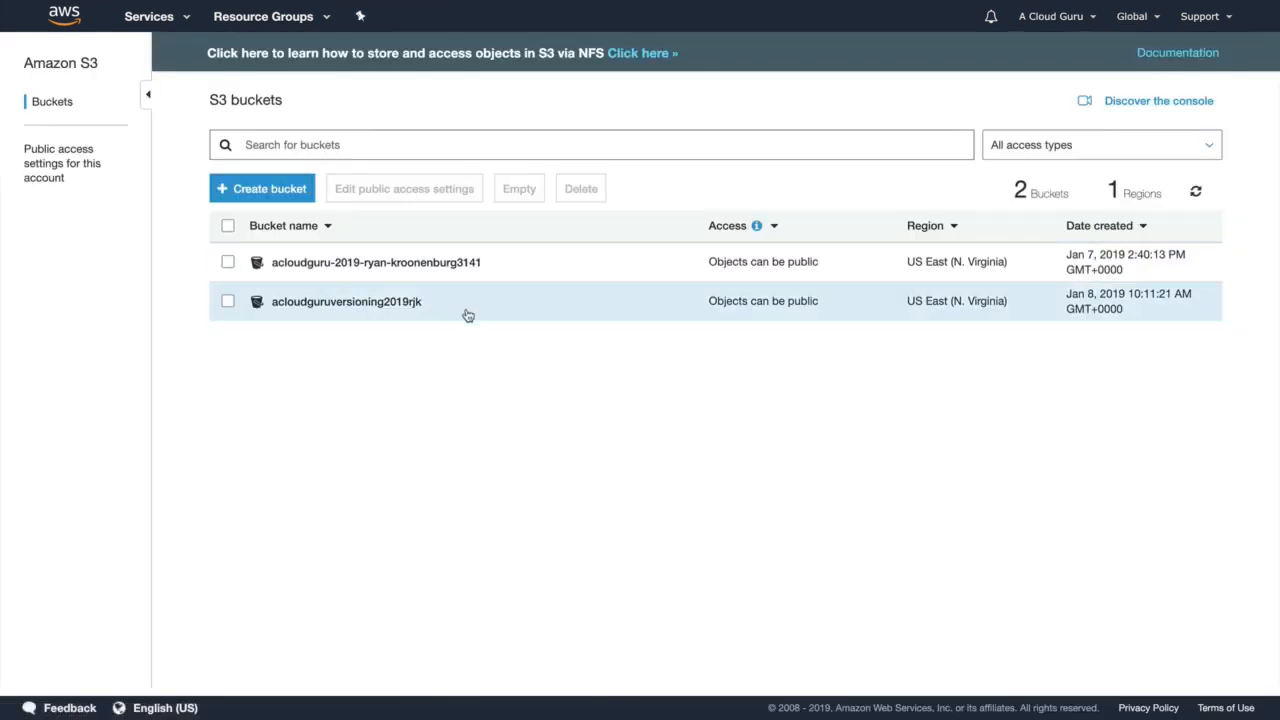
click(267, 188)
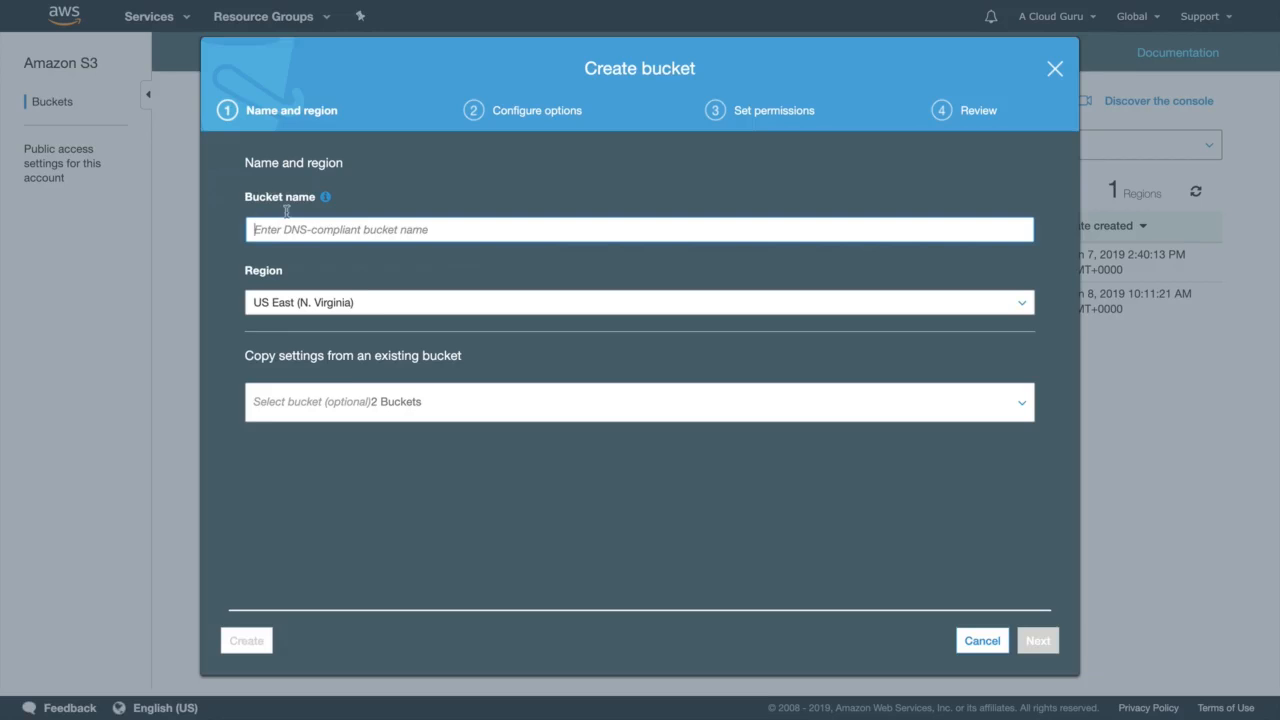
text(cro)
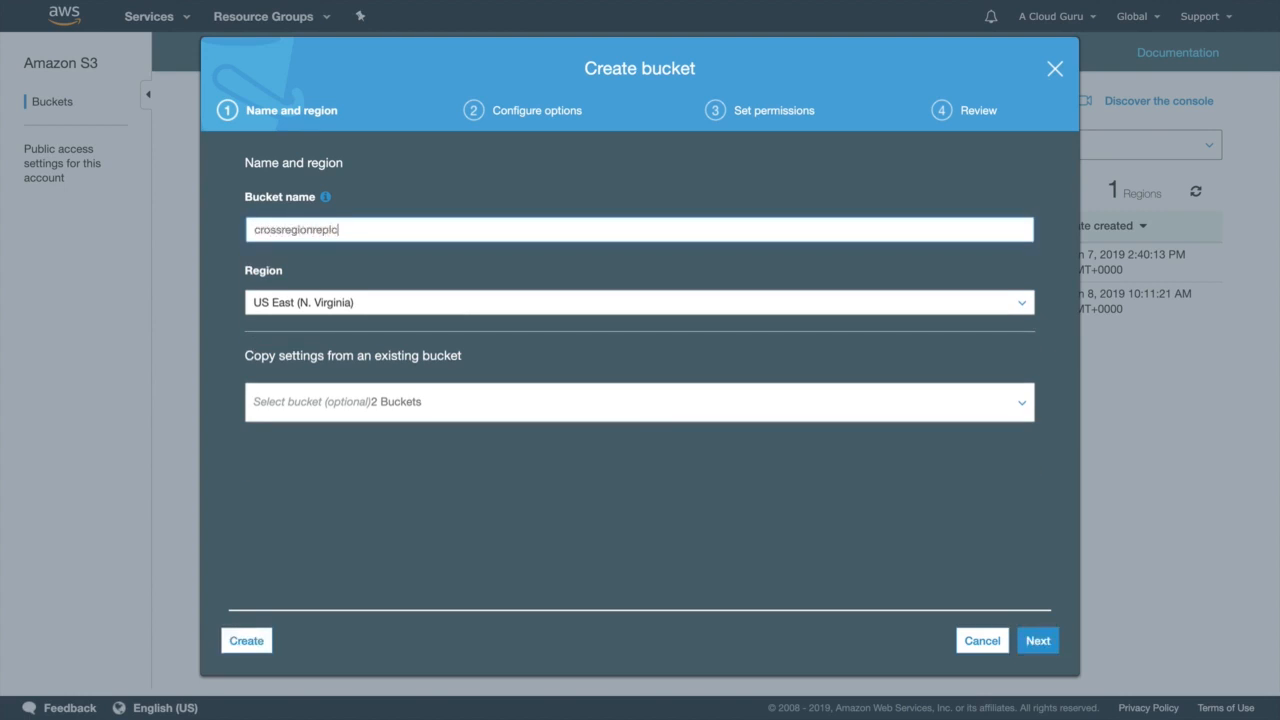
text(ssregionreplication243294782398)
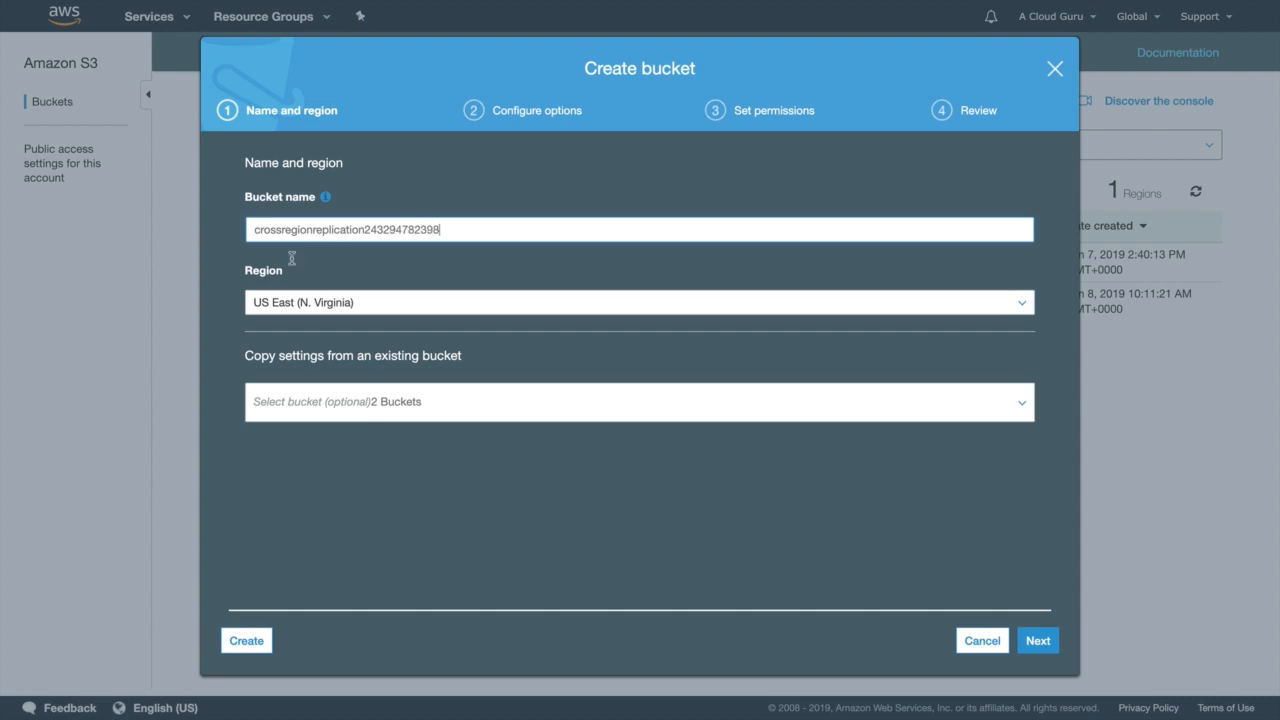
click(250, 638)
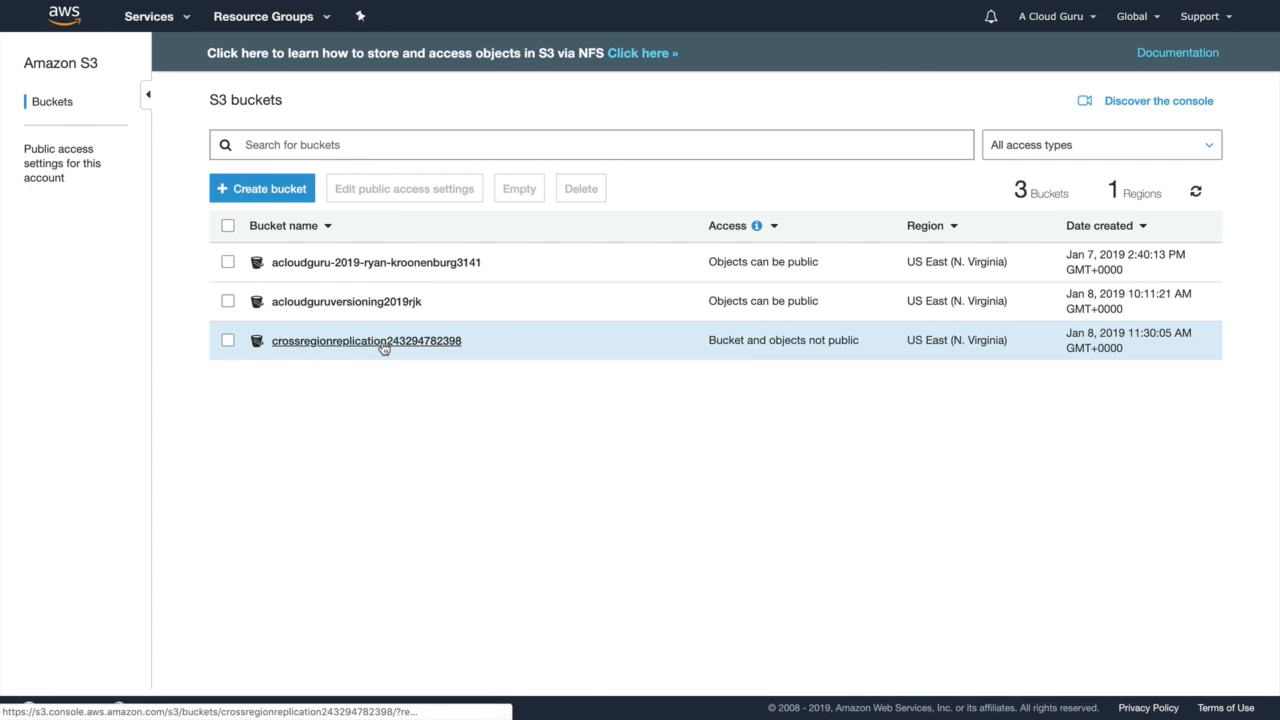
click(384, 342)
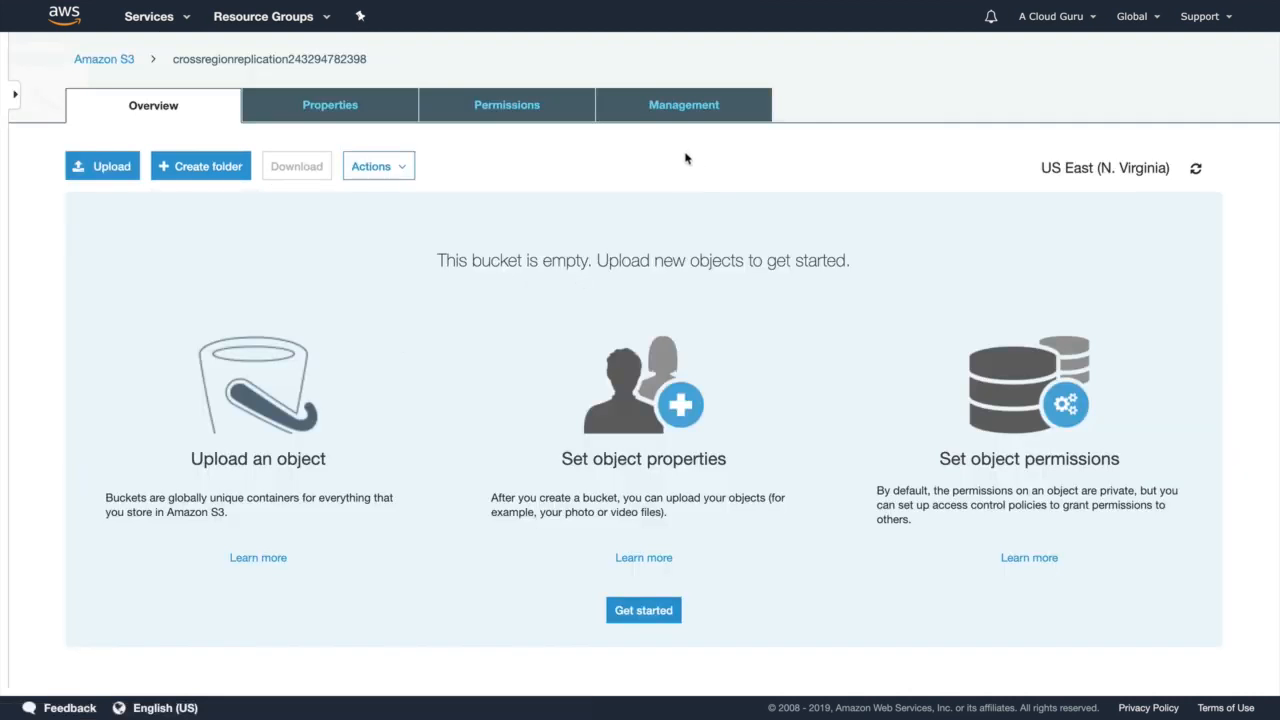
click(662, 110)
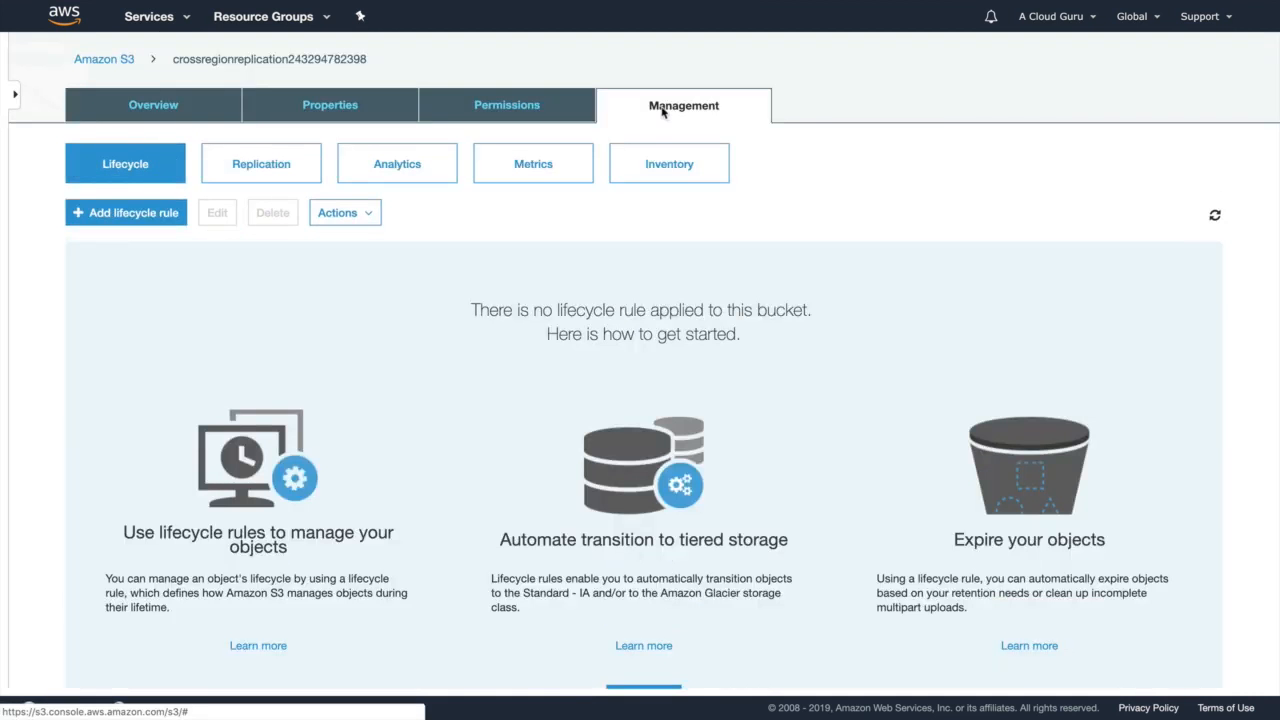
click(266, 175)
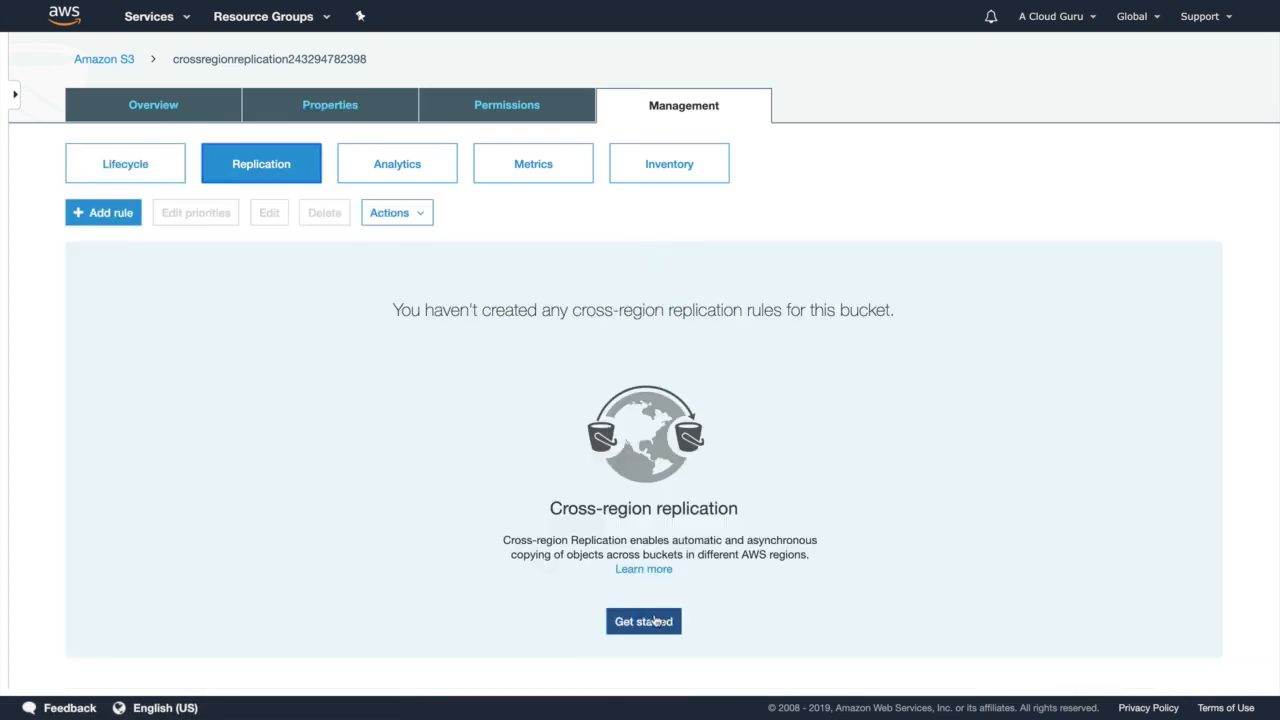
click(103, 218)
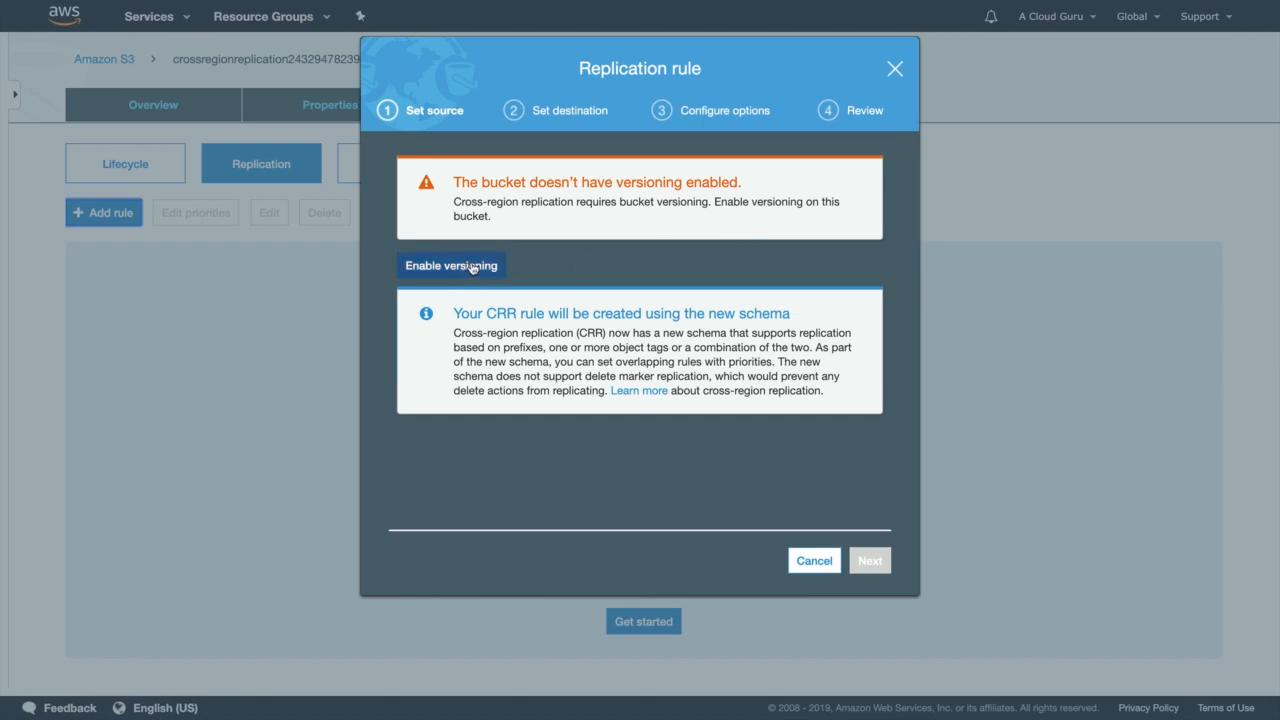
click(893, 70)
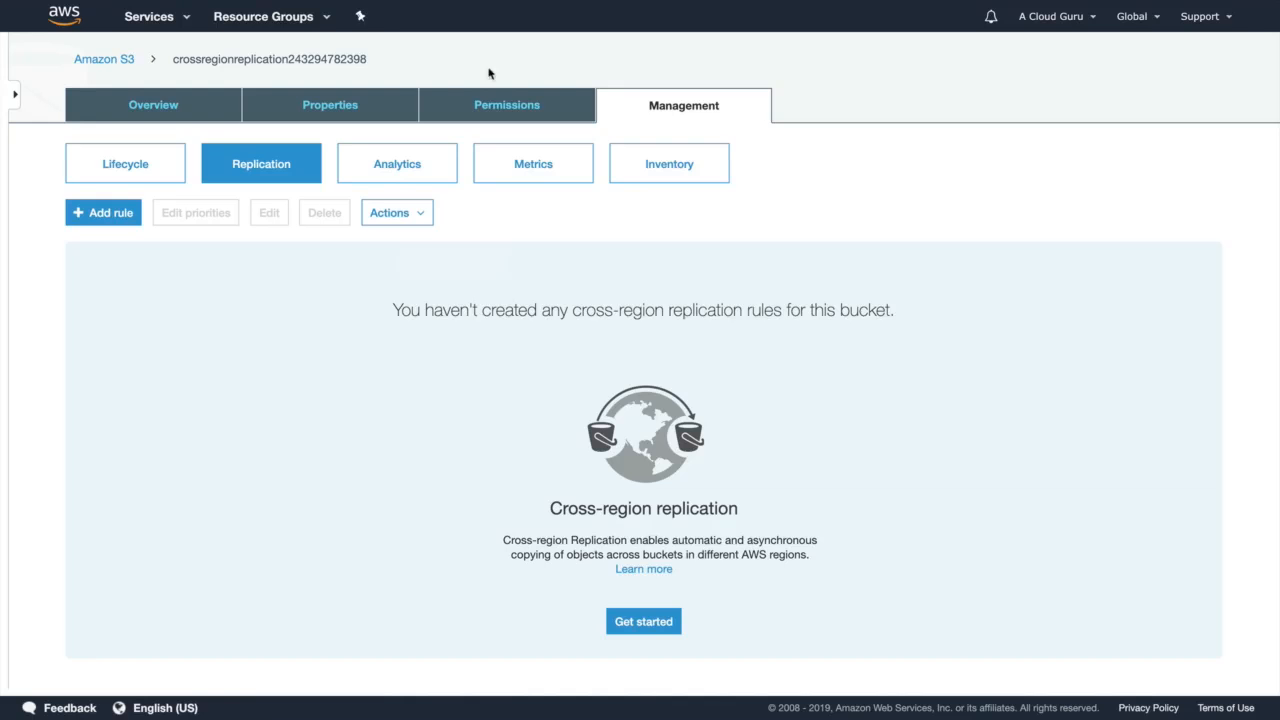
- Check the replication rules of the acloudguruversioning2019rjk bucket and show all versions of its objects
click(123, 61)
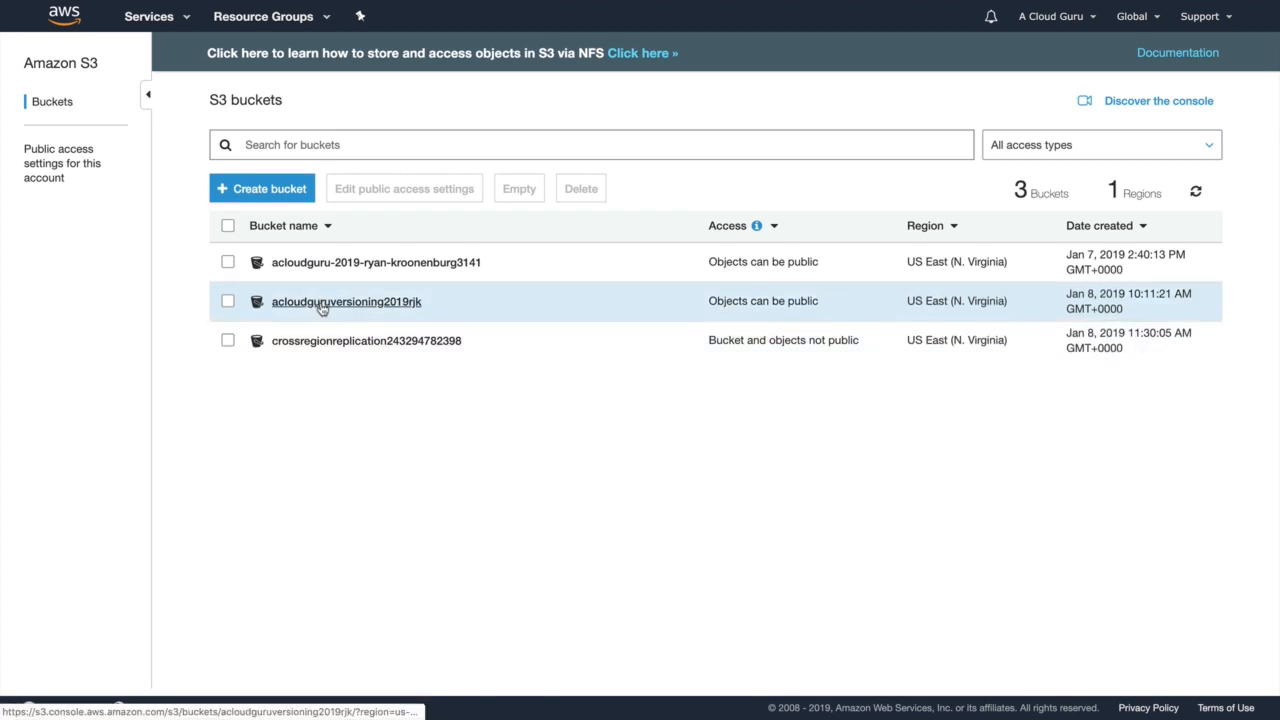
click(321, 304)
click(679, 105)
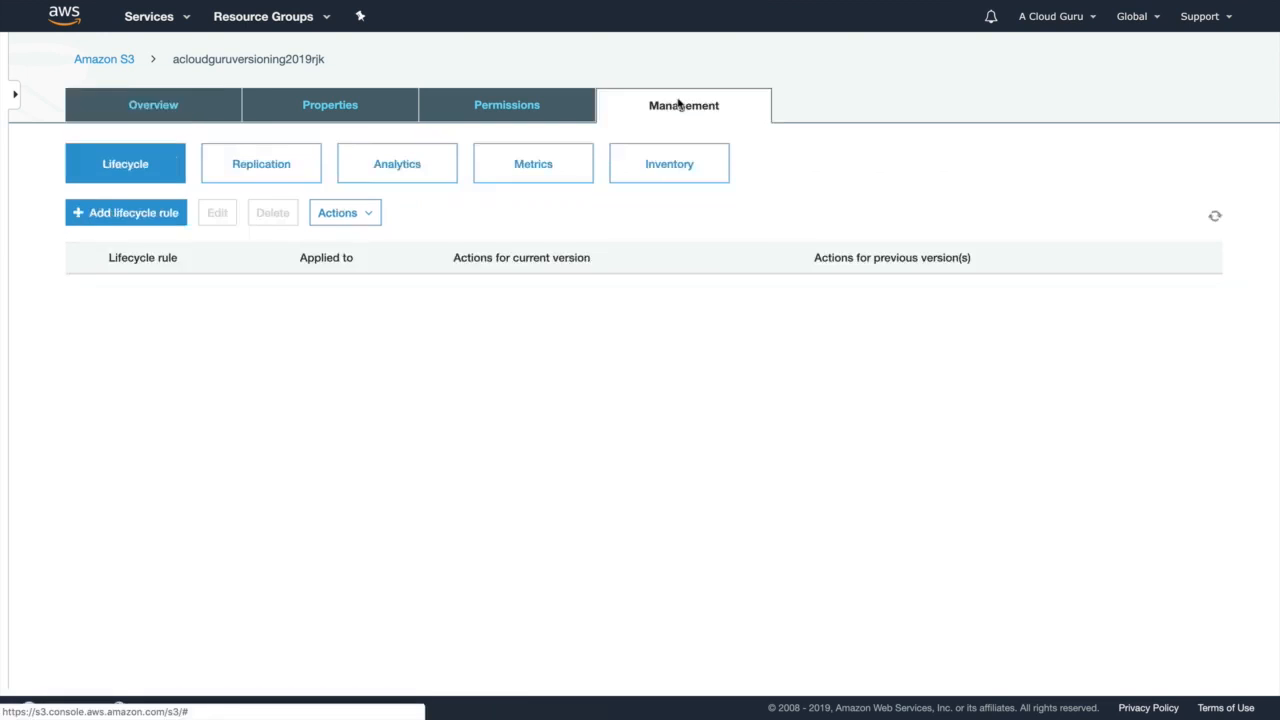
click(264, 162)
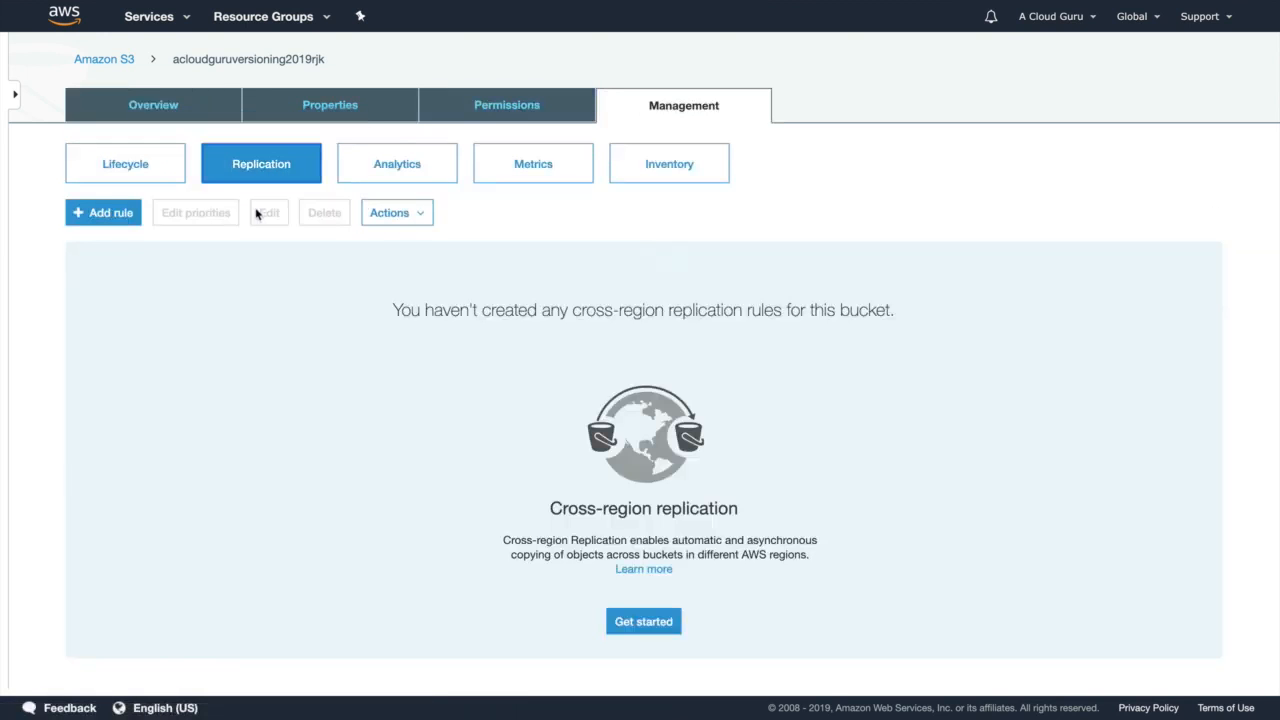
click(192, 108)
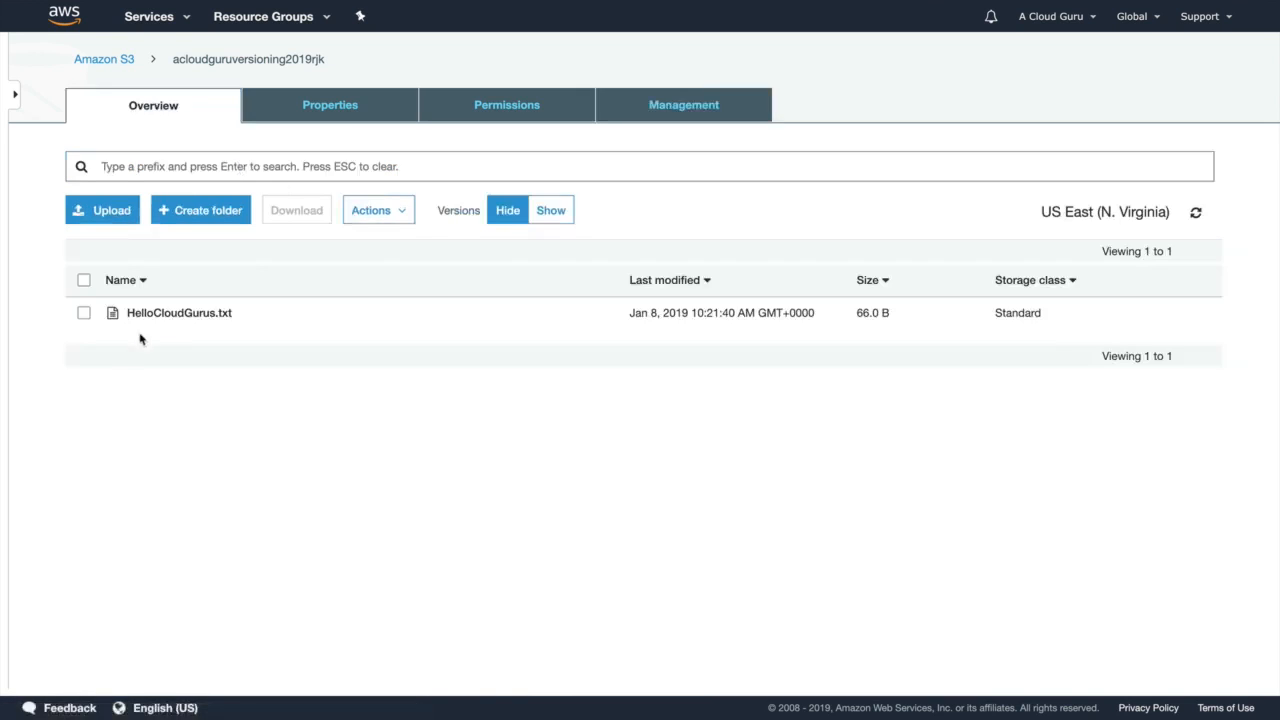
click(548, 213)
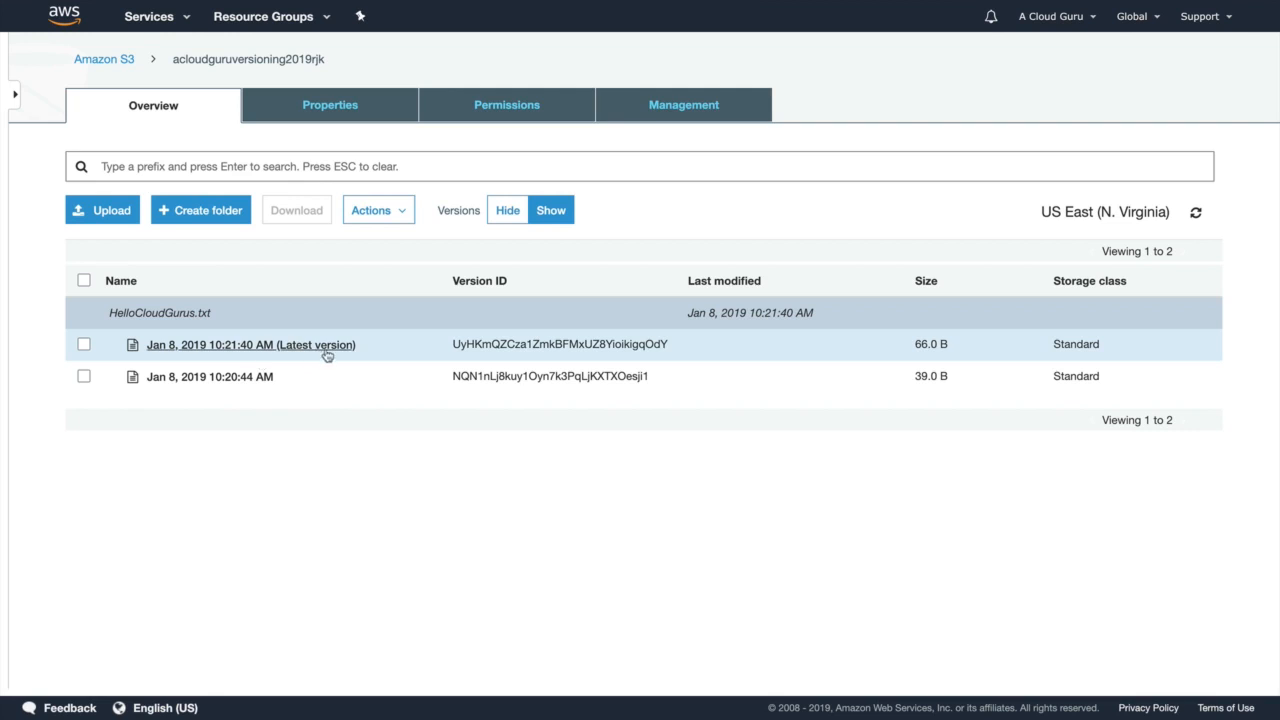
- Start a replication rule for acloudguruversioning2019rjk with the entire bucket as its source
click(686, 112)
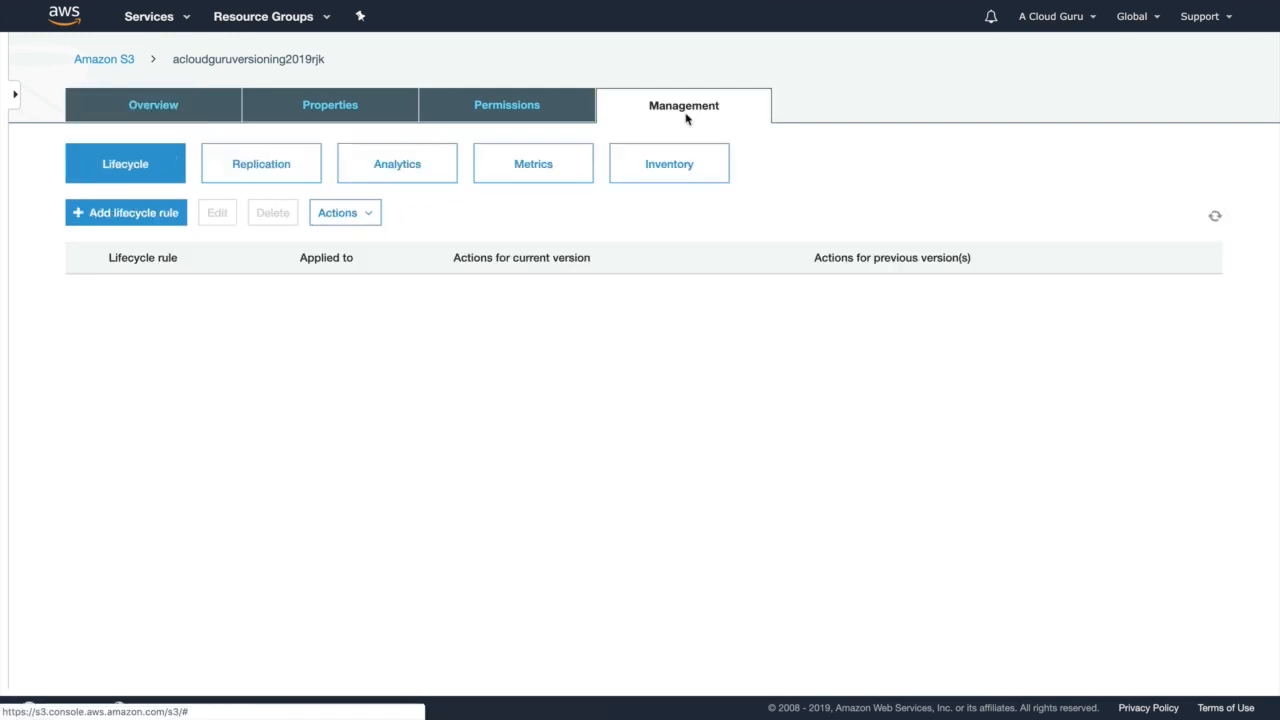
click(249, 164)
click(109, 212)
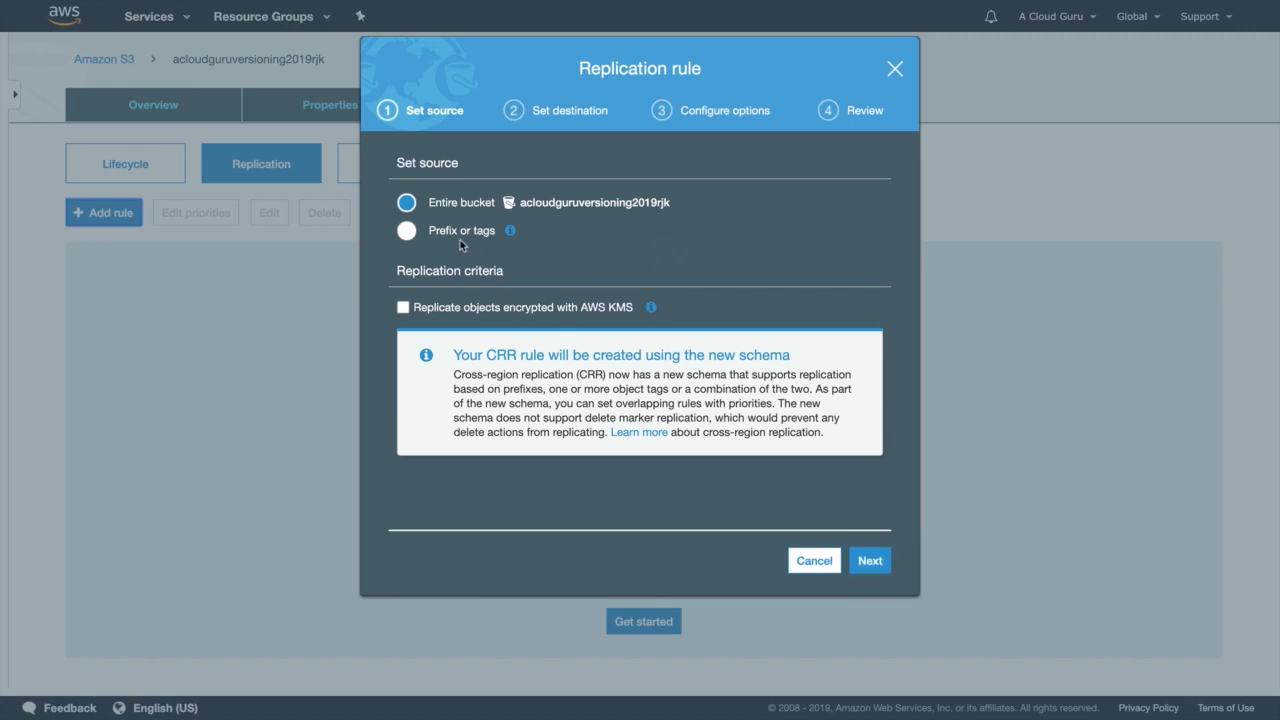
click(869, 563)
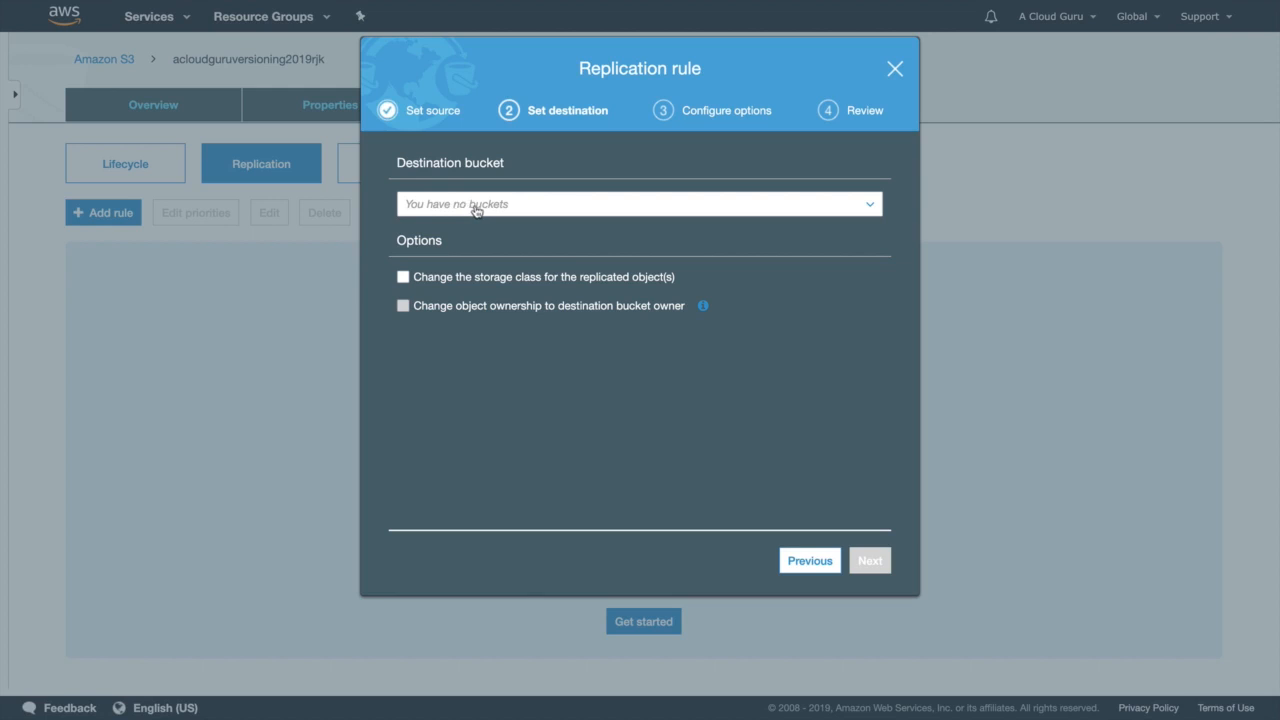
- Set the rule's destination to a new bucket named crossregionreplication542322423 in the EU (Ireland) region
click(476, 208)
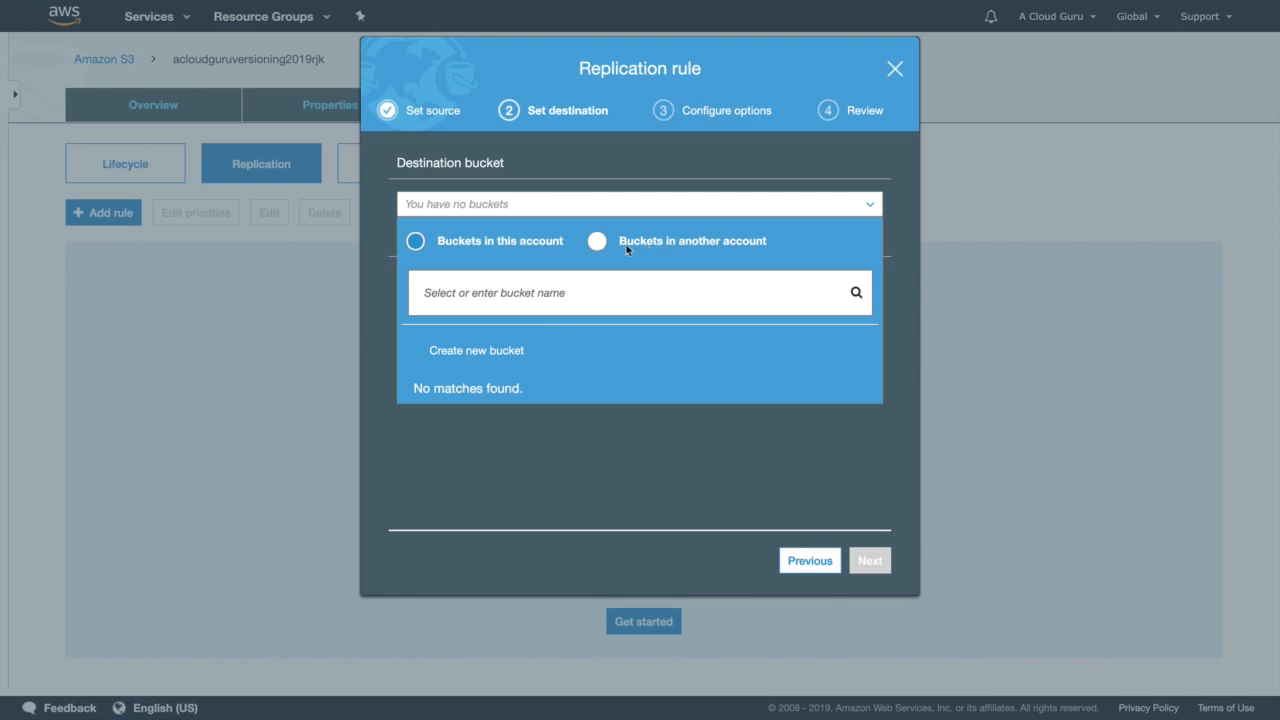
click(481, 352)
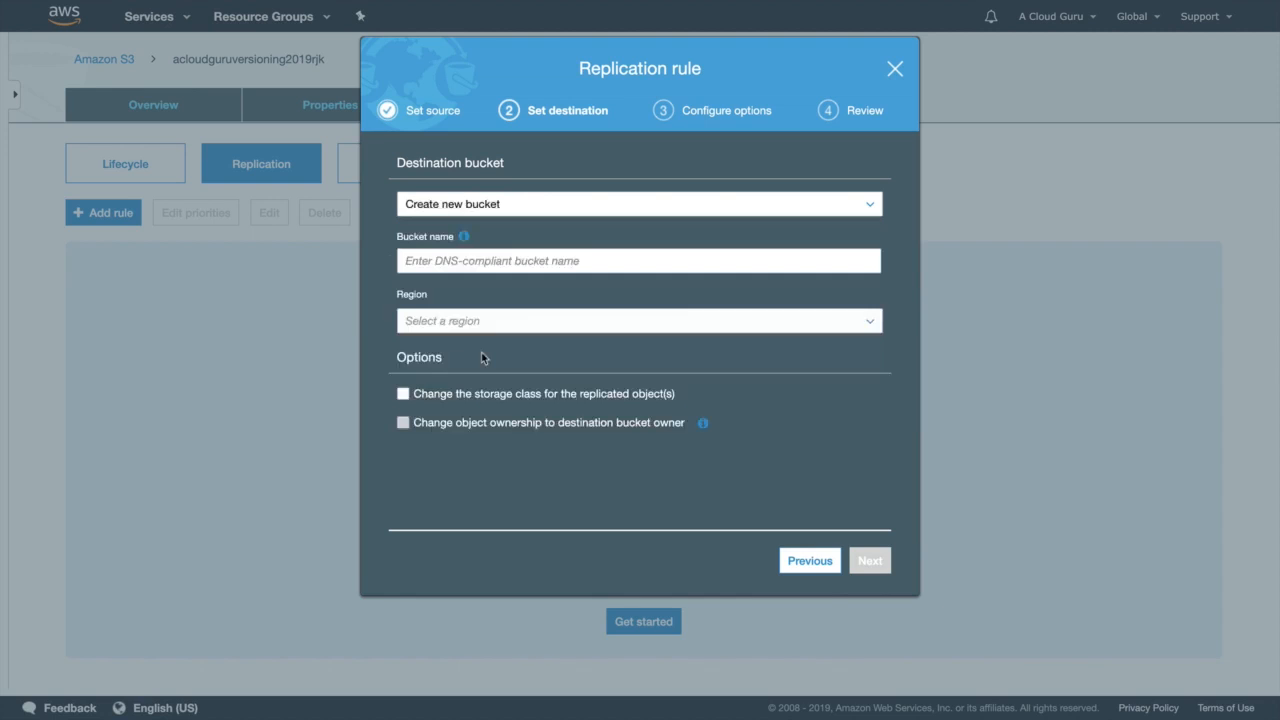
click(466, 263)
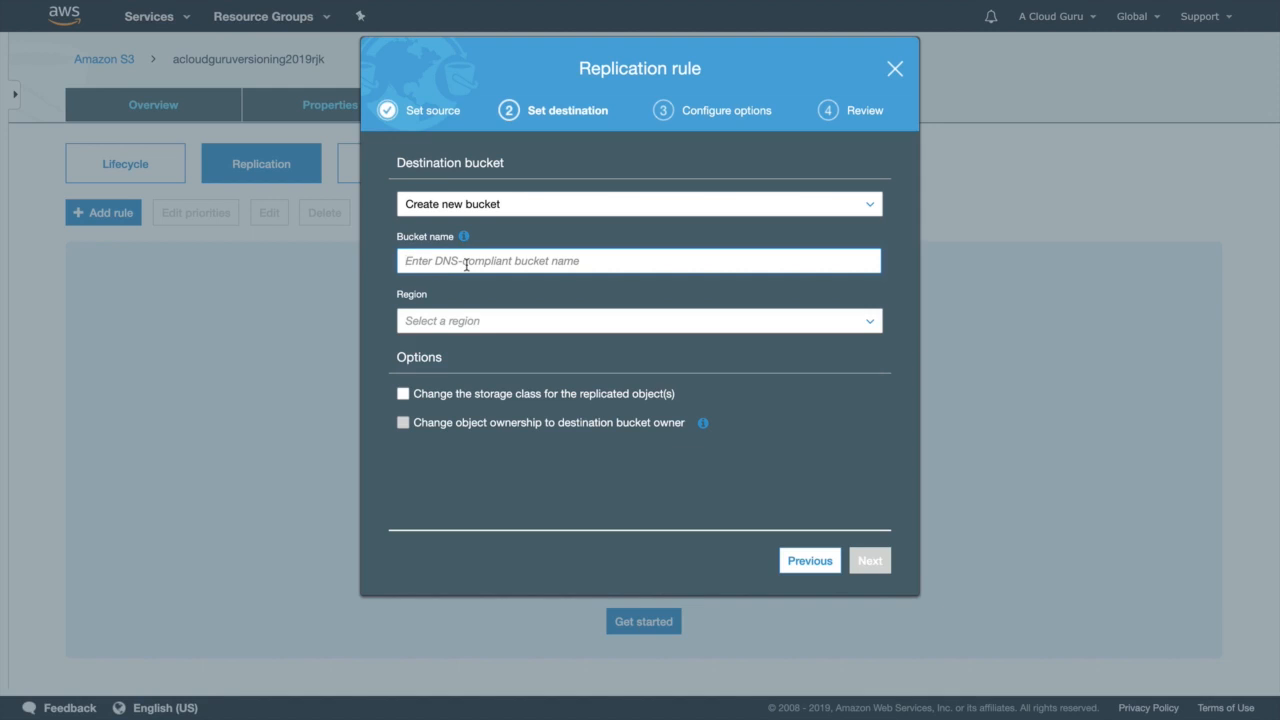
text(crossregion)
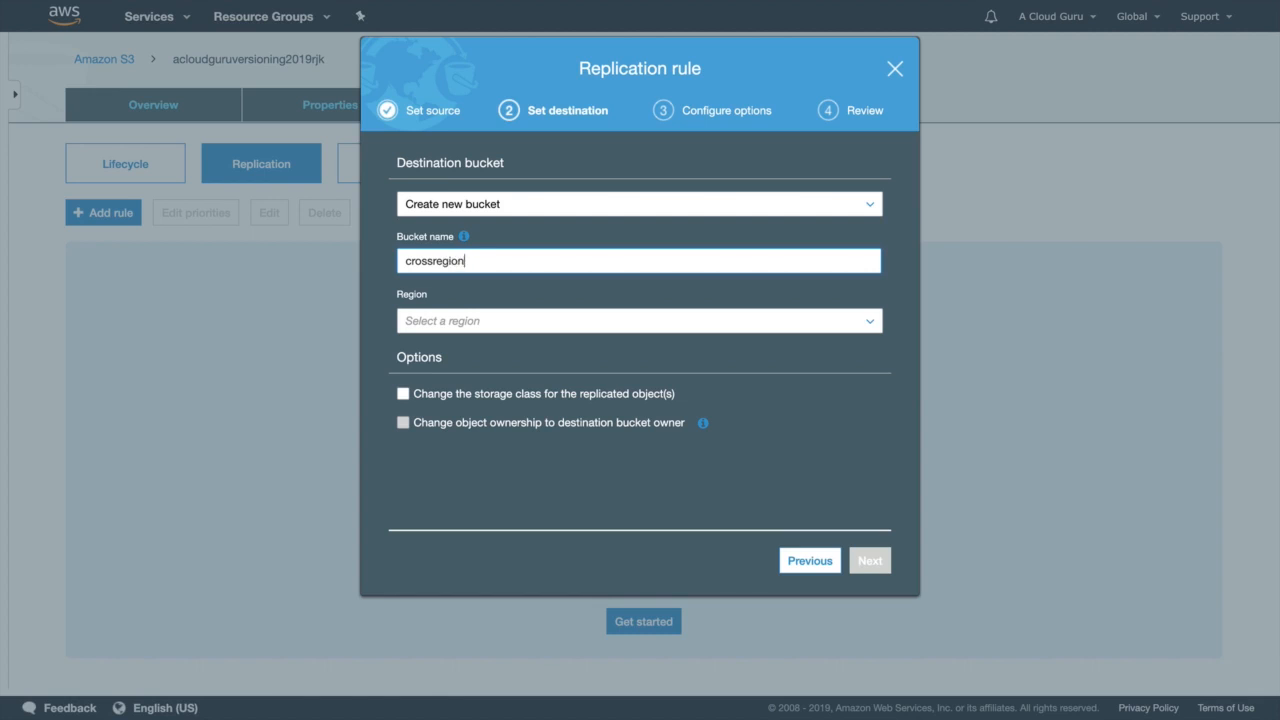
text(replication542332423)
click(487, 321)
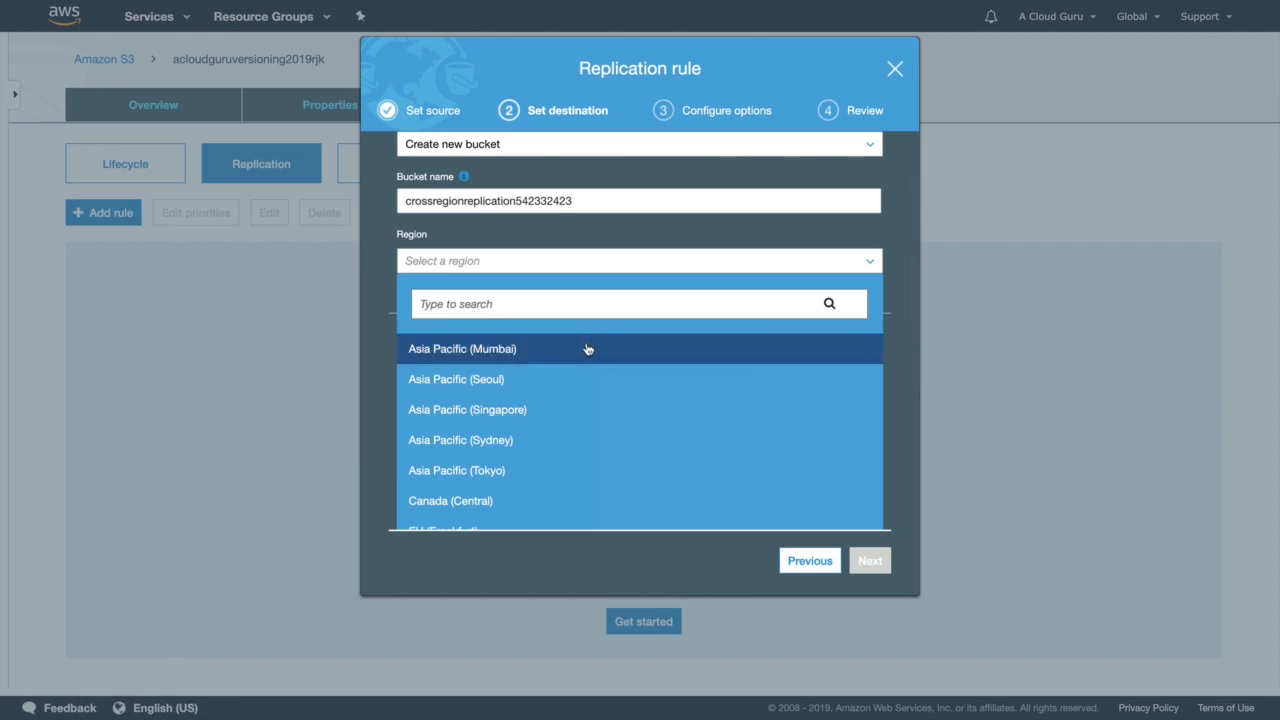
scroll(578, 351, down, 5)
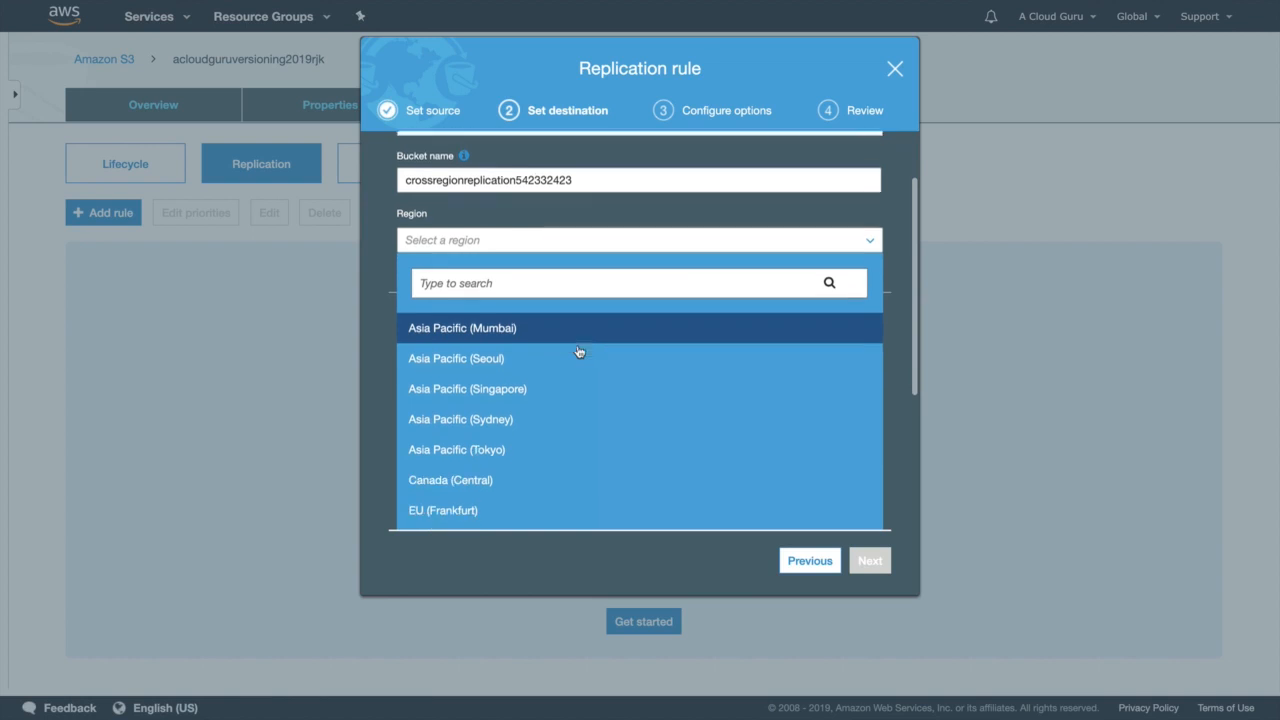
scroll(579, 351, down, 2)
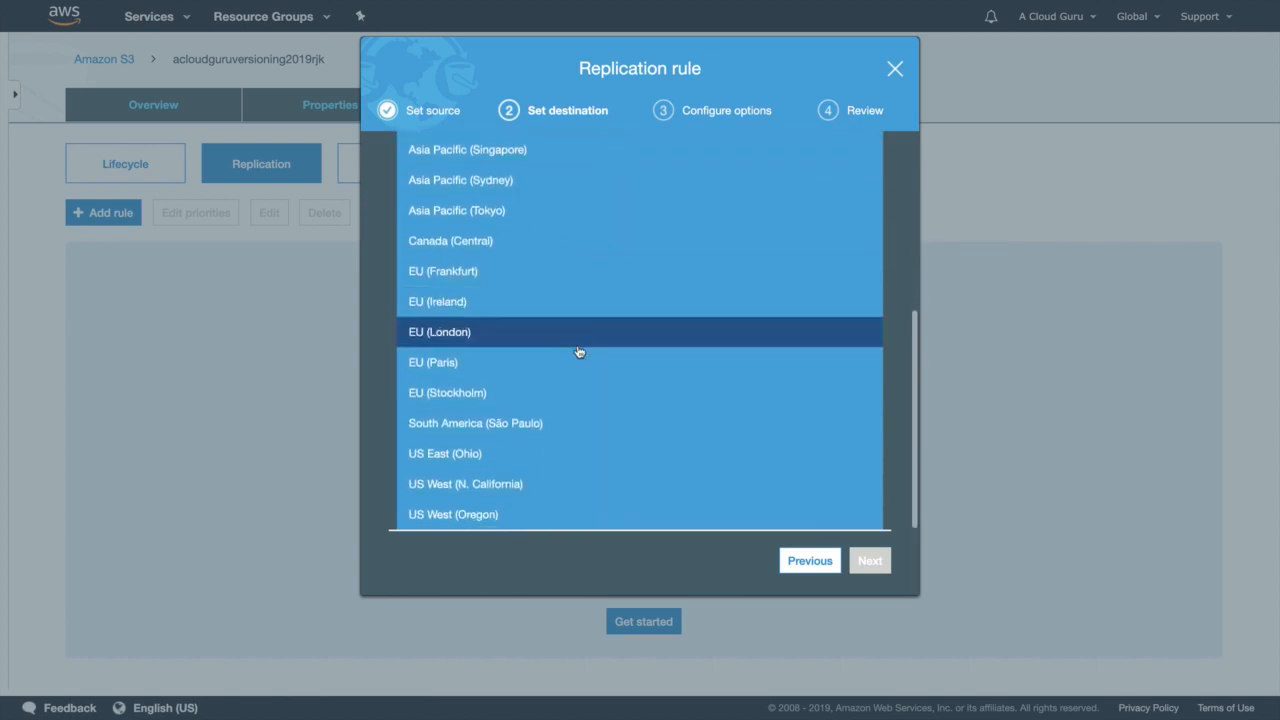
scroll(531, 371, up, 2)
click(479, 343)
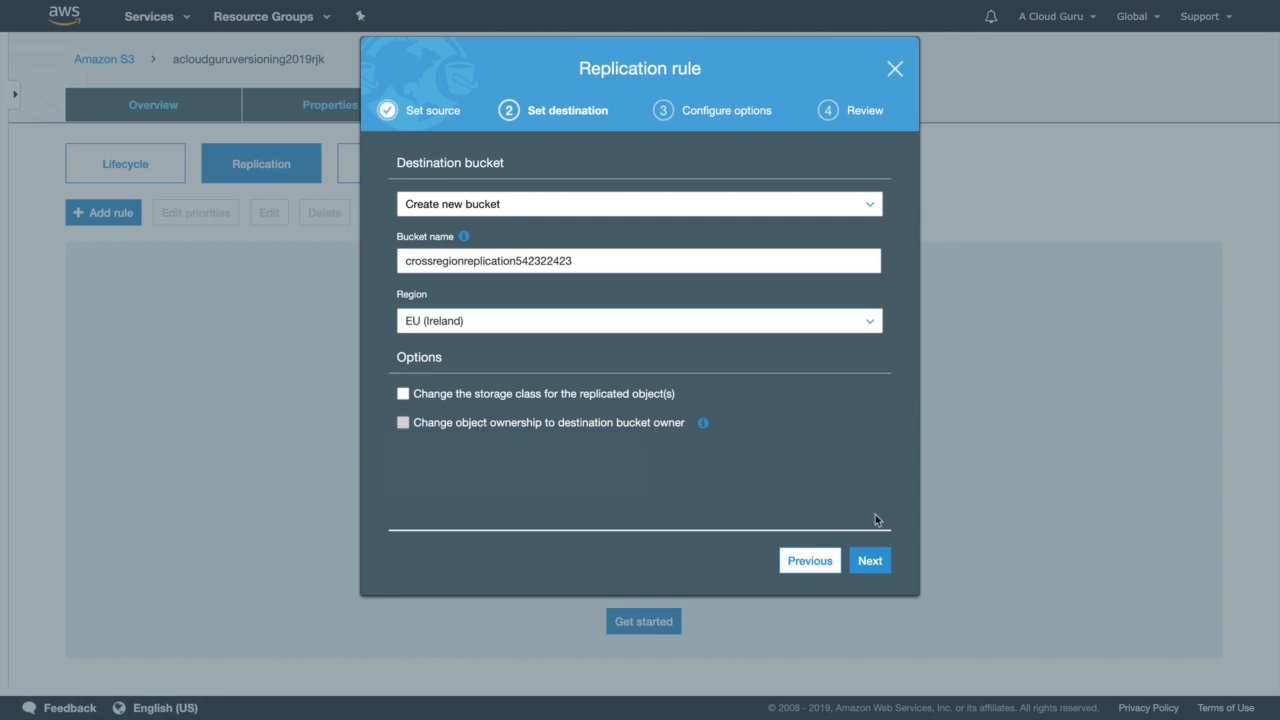
click(868, 560)
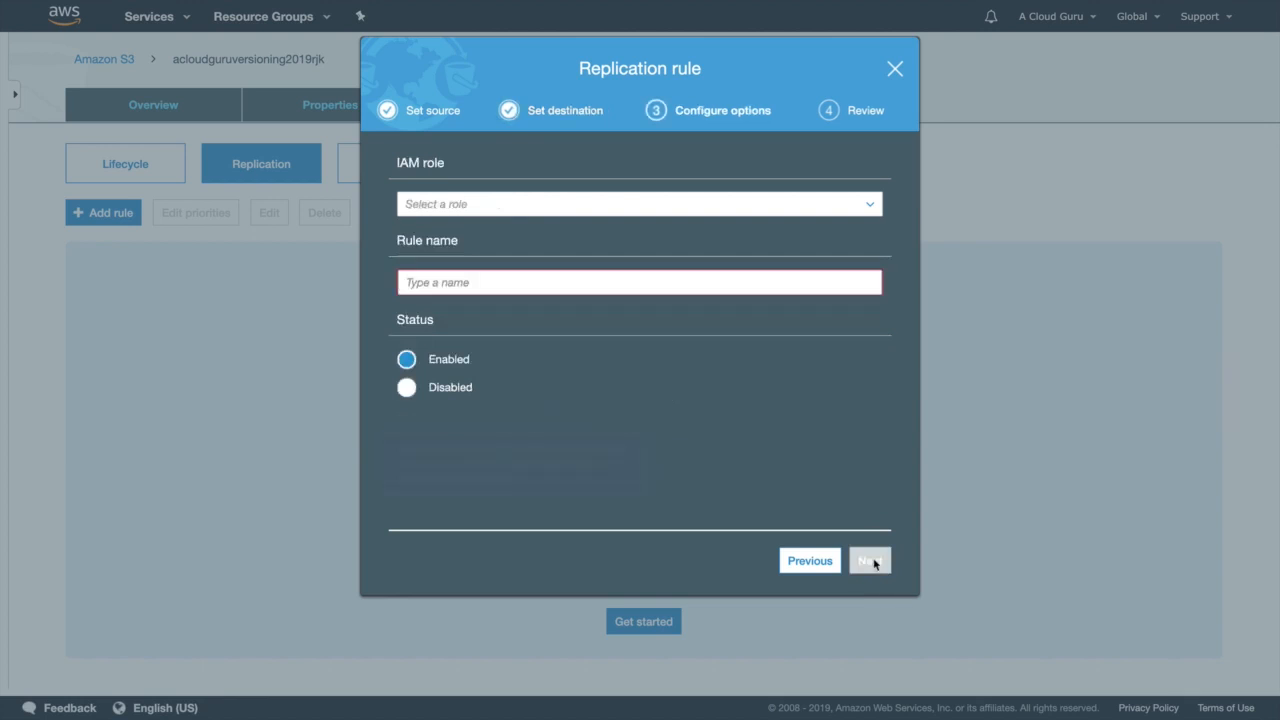
- Assign a newly created IAM role to the replication rule, name it CRR-Ireland, and save it as enabled
click(451, 206)
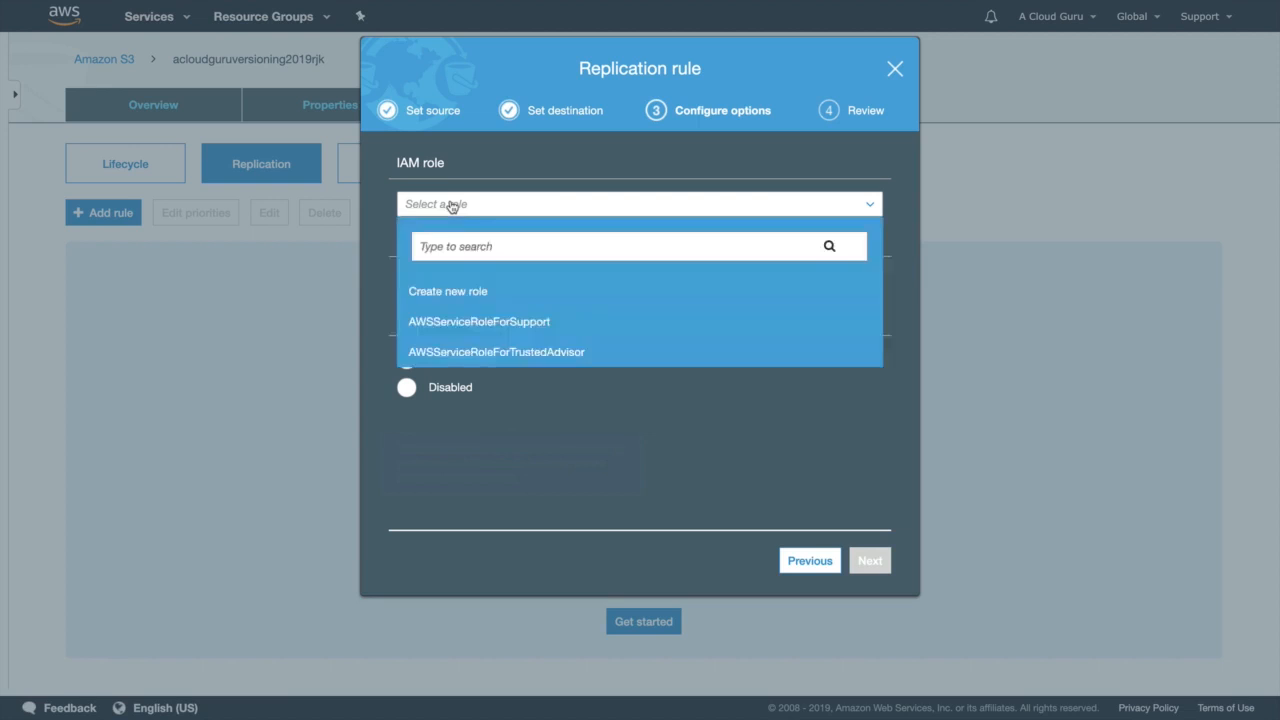
click(455, 292)
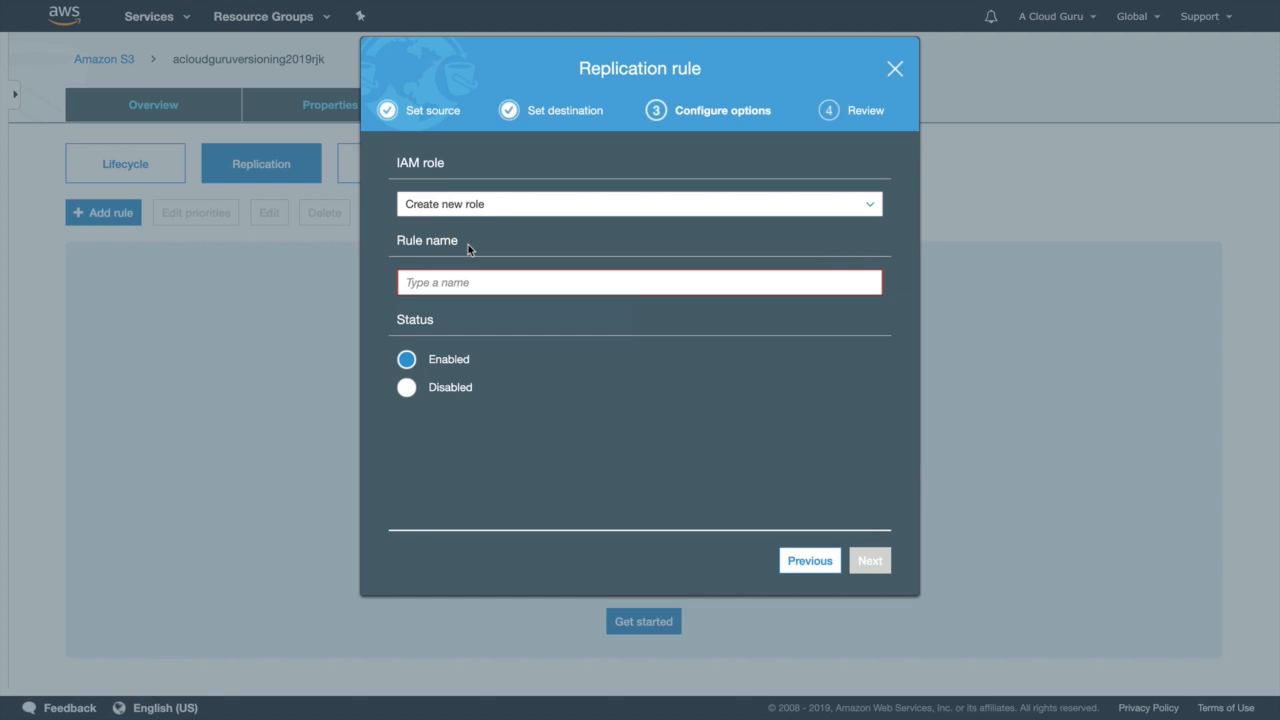
click(456, 278)
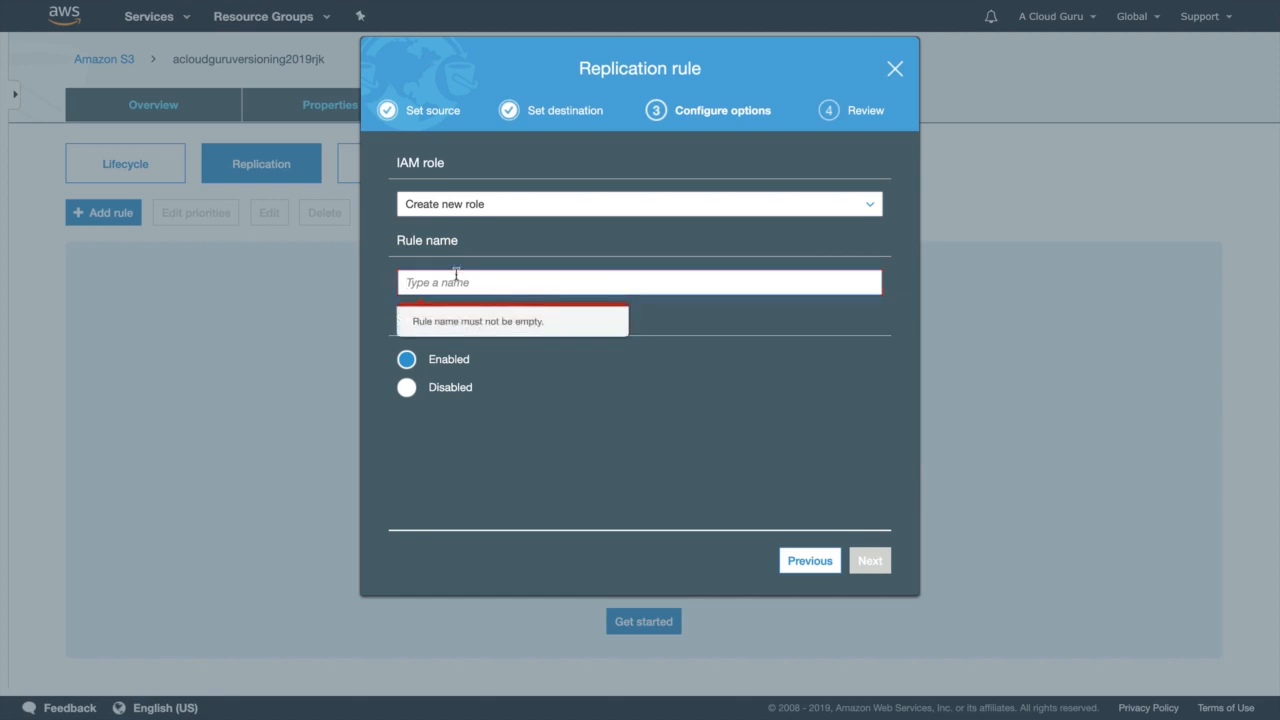
text(CRR-Irel)
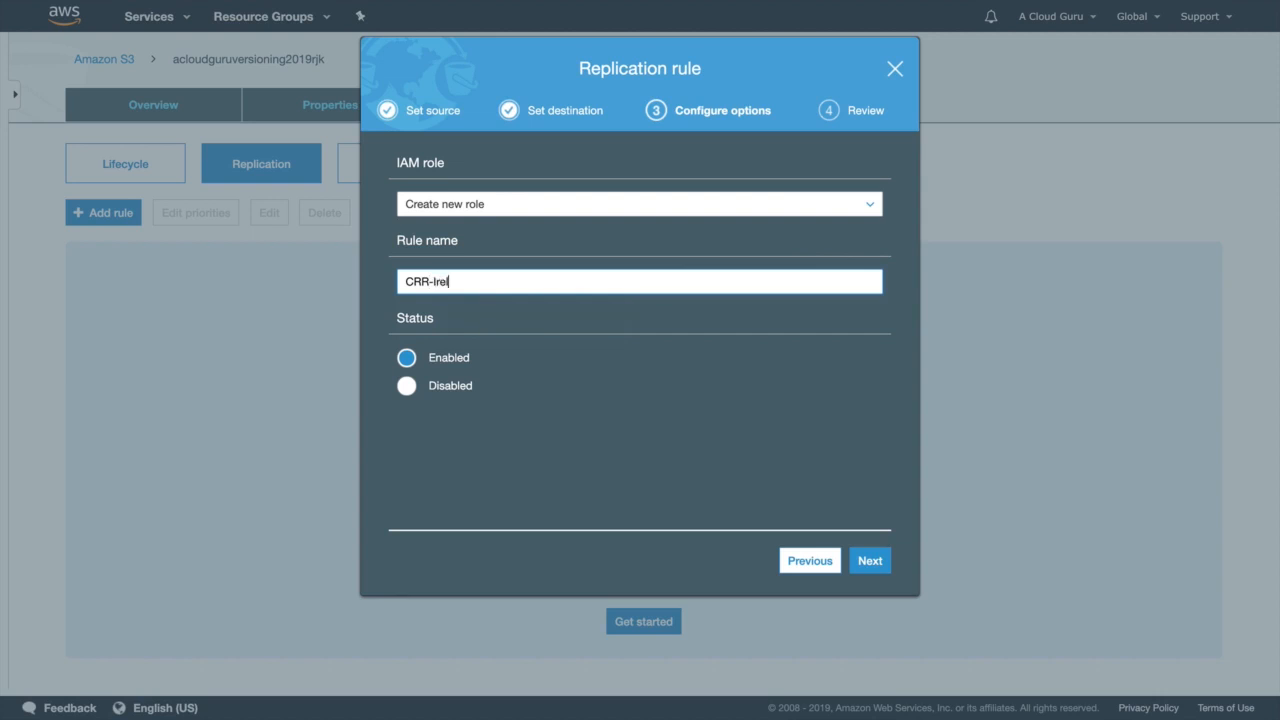
text(and)
click(869, 560)
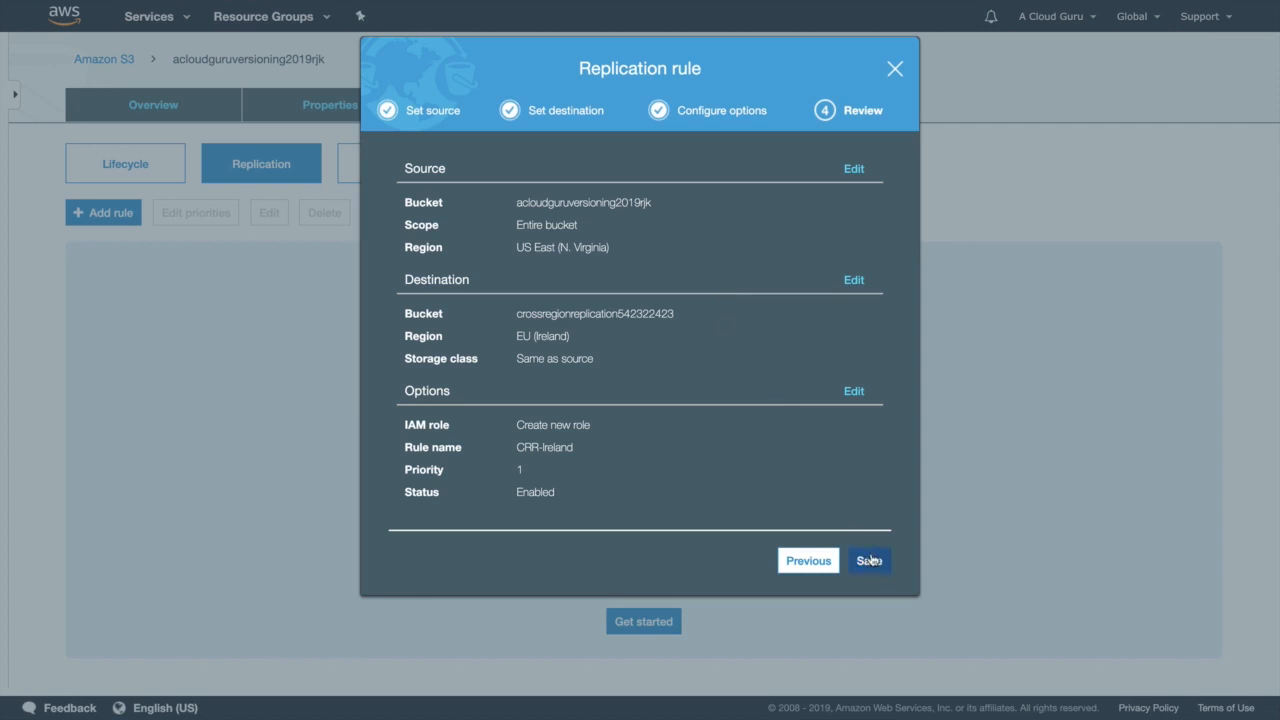
click(870, 560)
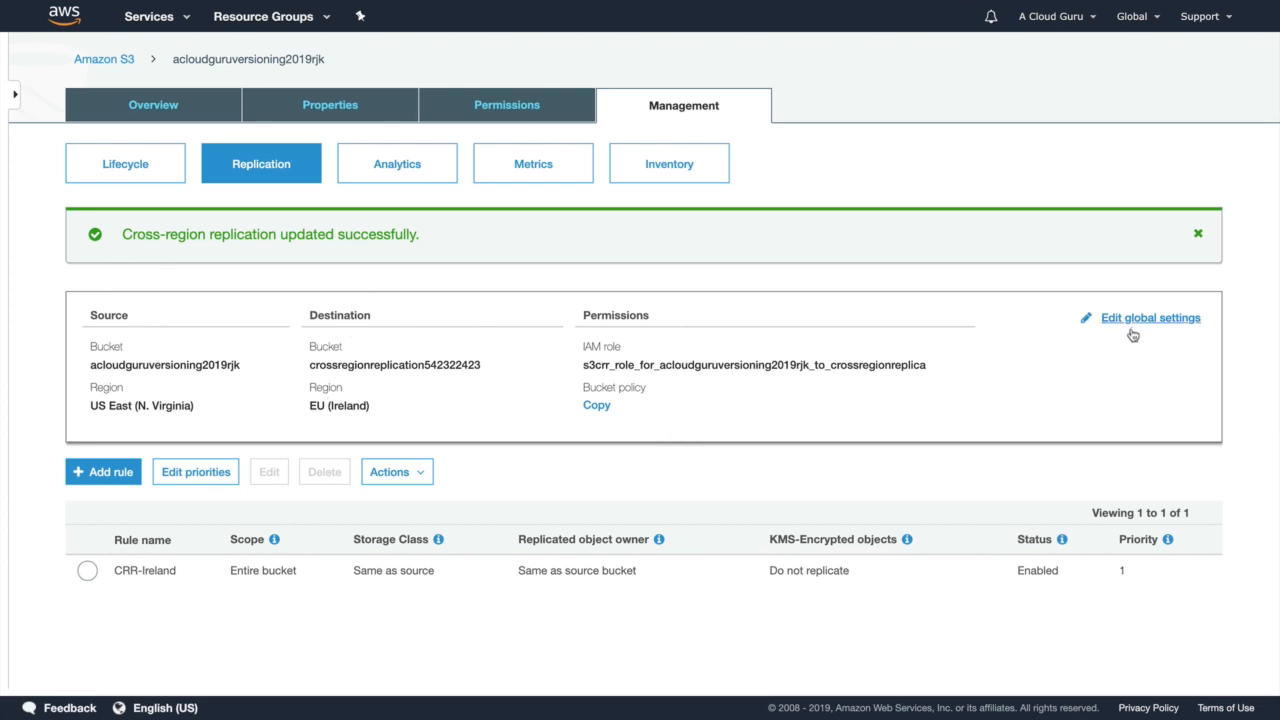
- Open the destination bucket crossregionreplication542322423 and show object versions to check for replicated files
click(129, 67)
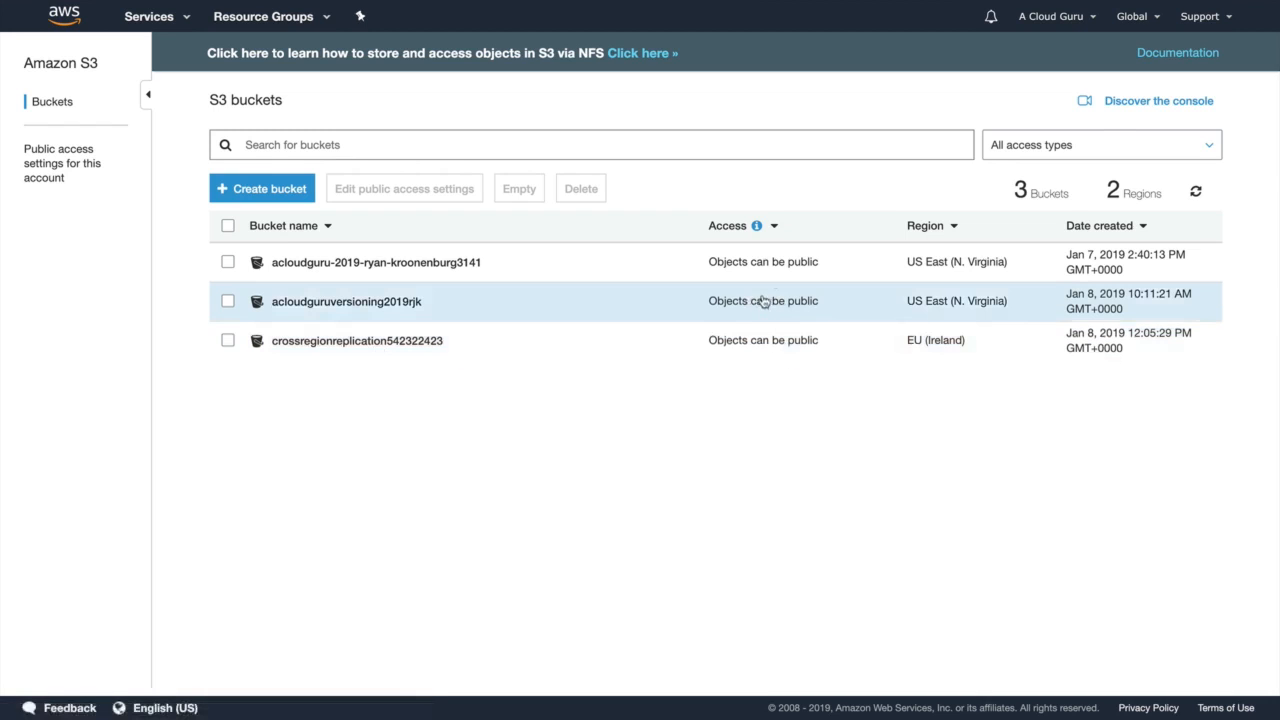
click(344, 341)
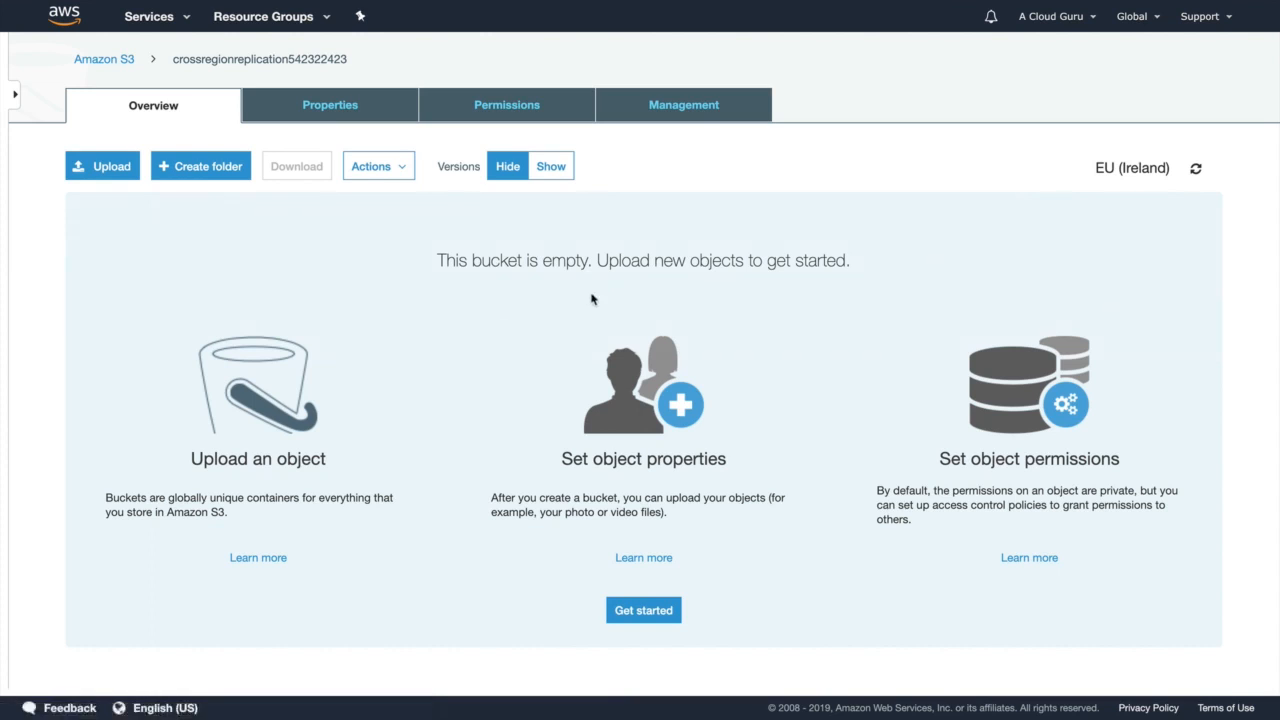
click(550, 166)
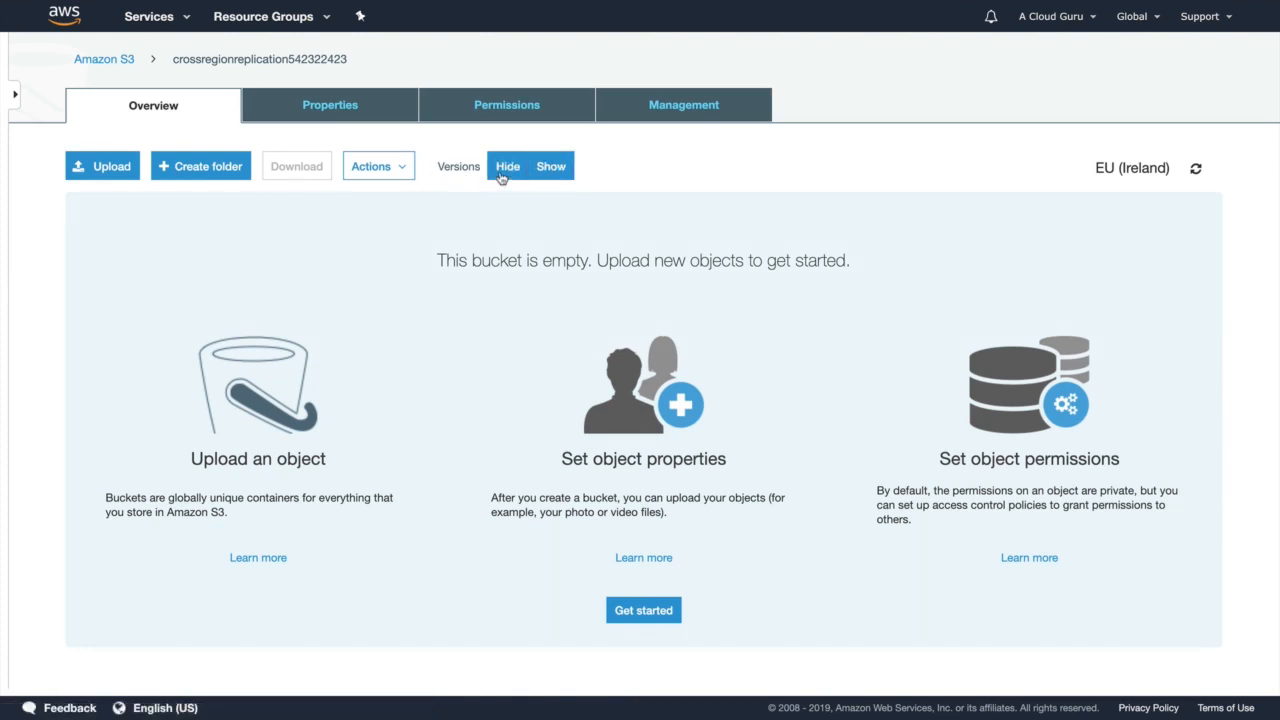
- Open the source bucket acloudguruversioning2019rjk and show its object versions
click(115, 61)
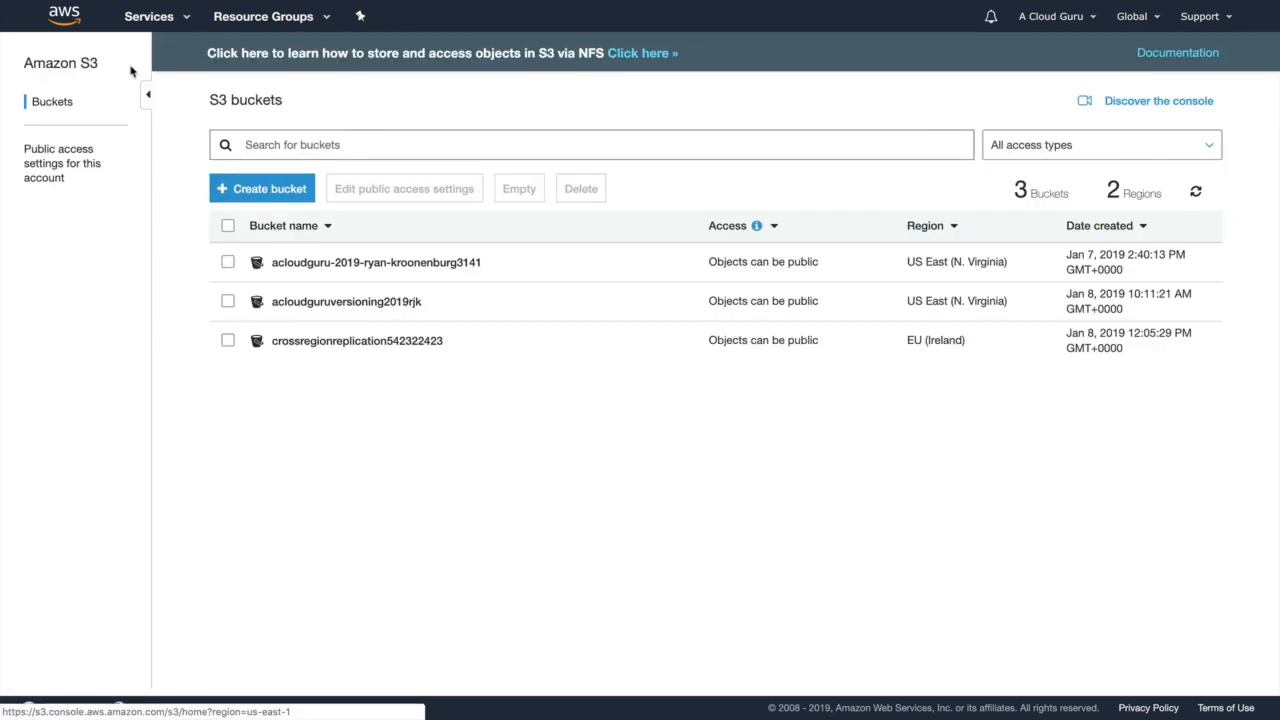
click(368, 302)
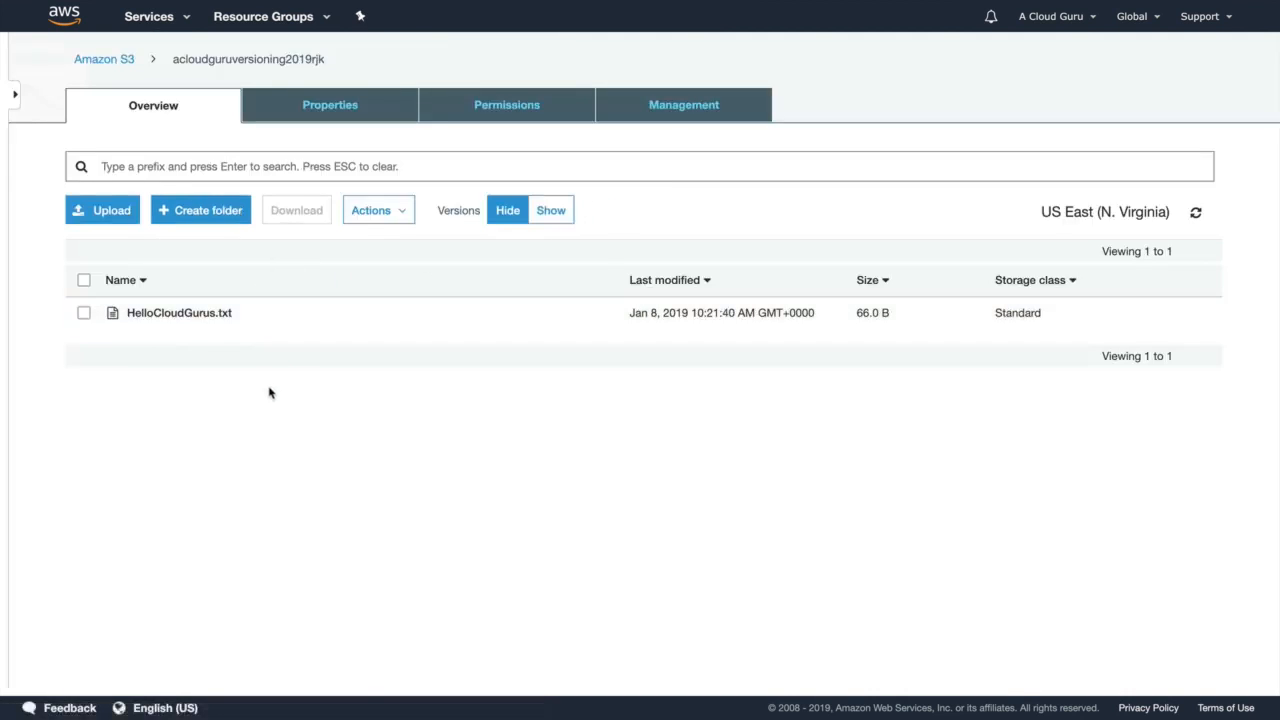
click(548, 212)
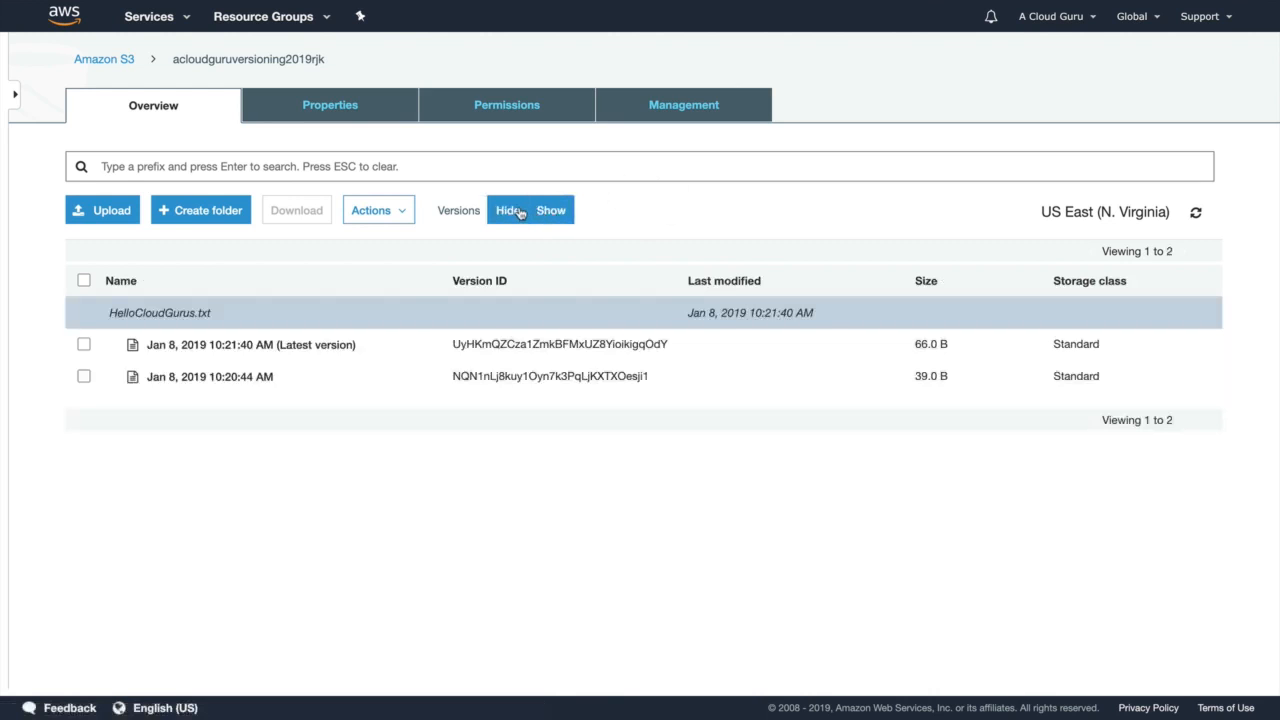
- Upload HelloCloudGurus.txt from the Downloads folder to acloudguruversioning2019rjk with the default upload settings
click(114, 212)
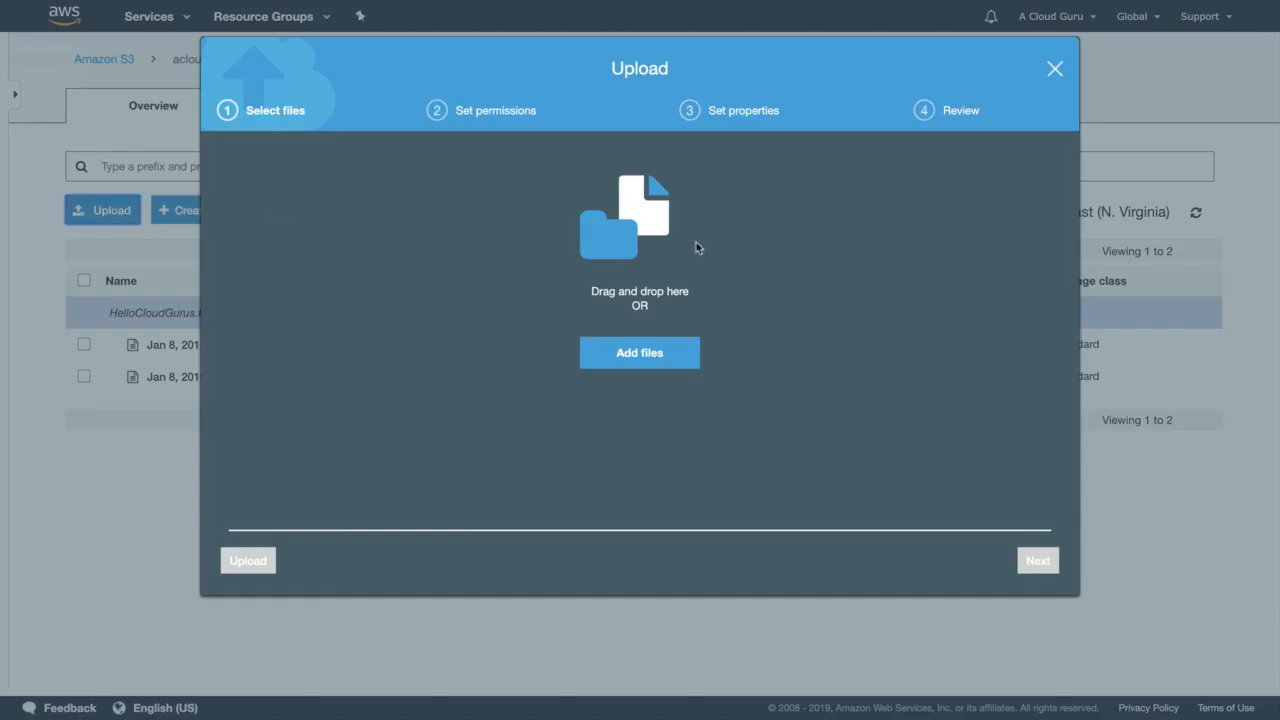
click(623, 358)
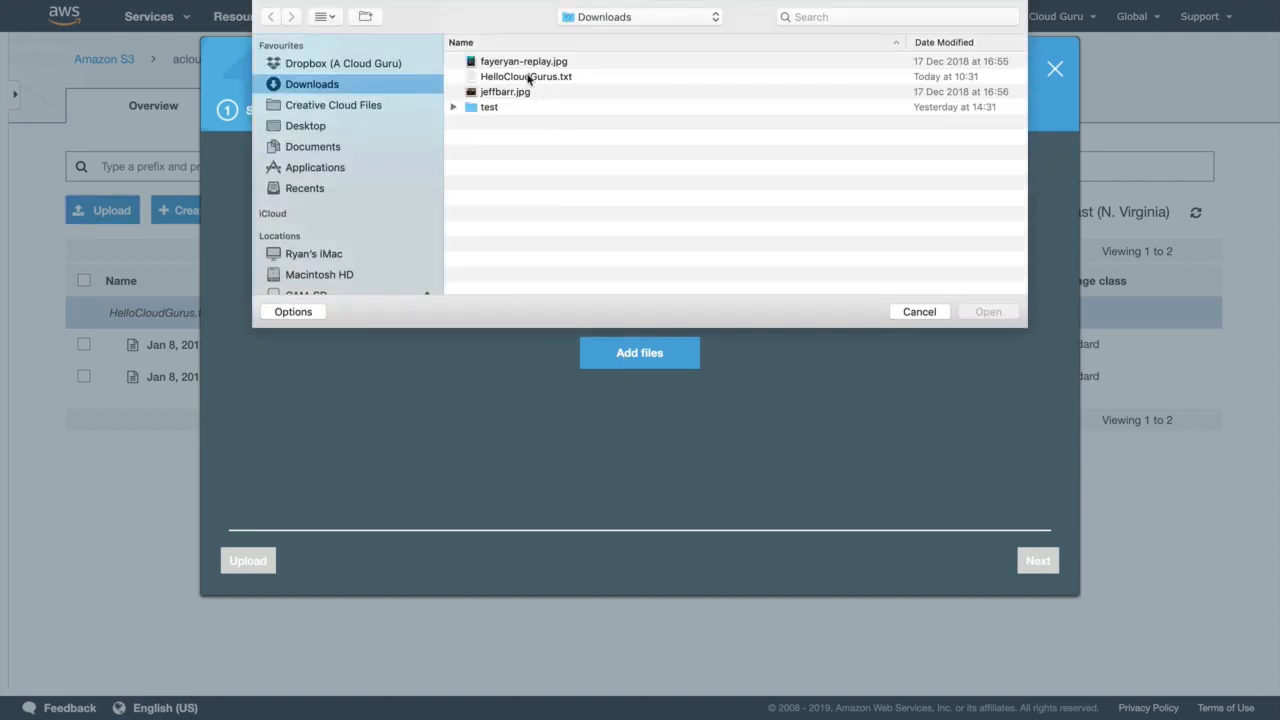
click(528, 78)
click(987, 310)
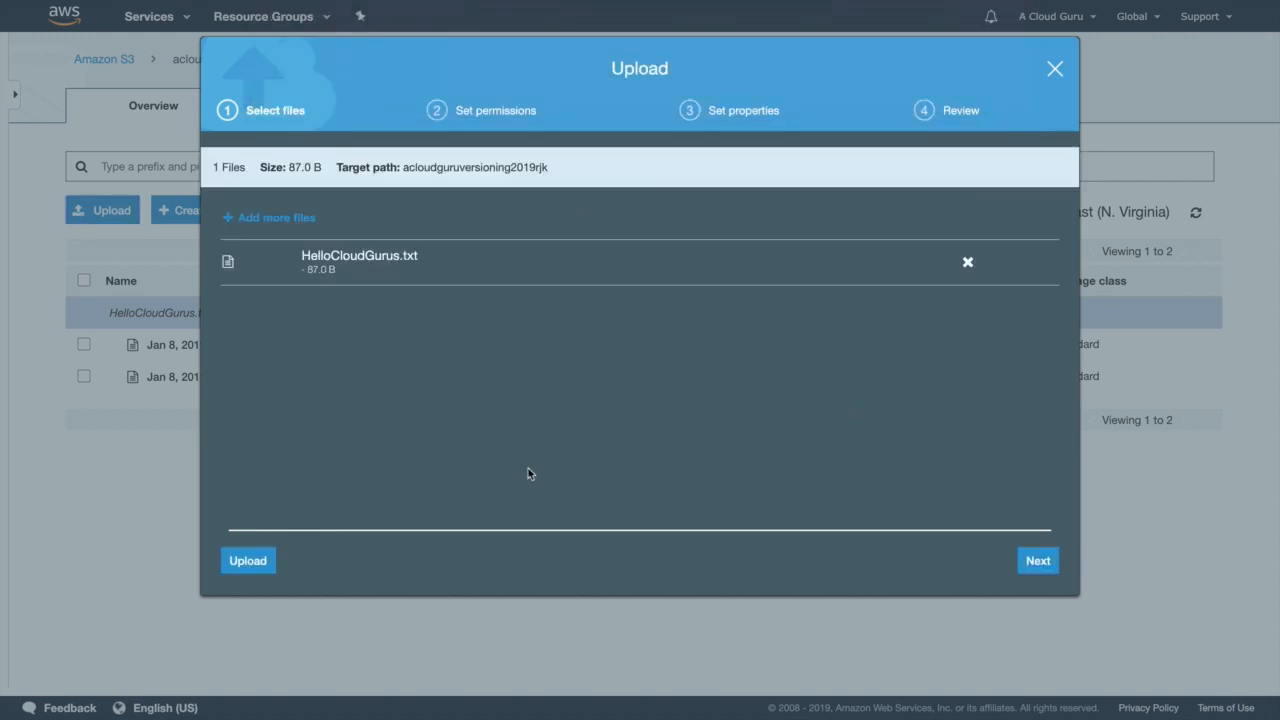
click(249, 560)
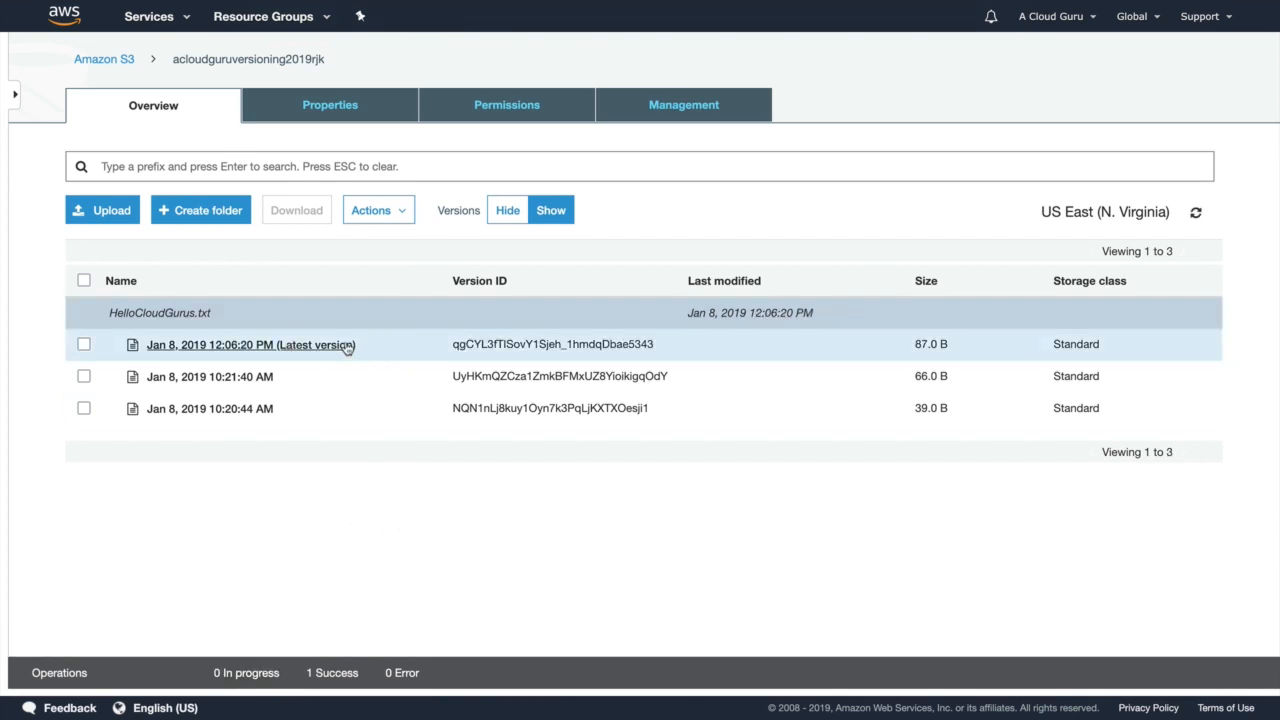
- Try to view the latest version of HelloCloudGurus.txt through its object URL, and return to the bucket's version list
click(347, 345)
click(360, 640)
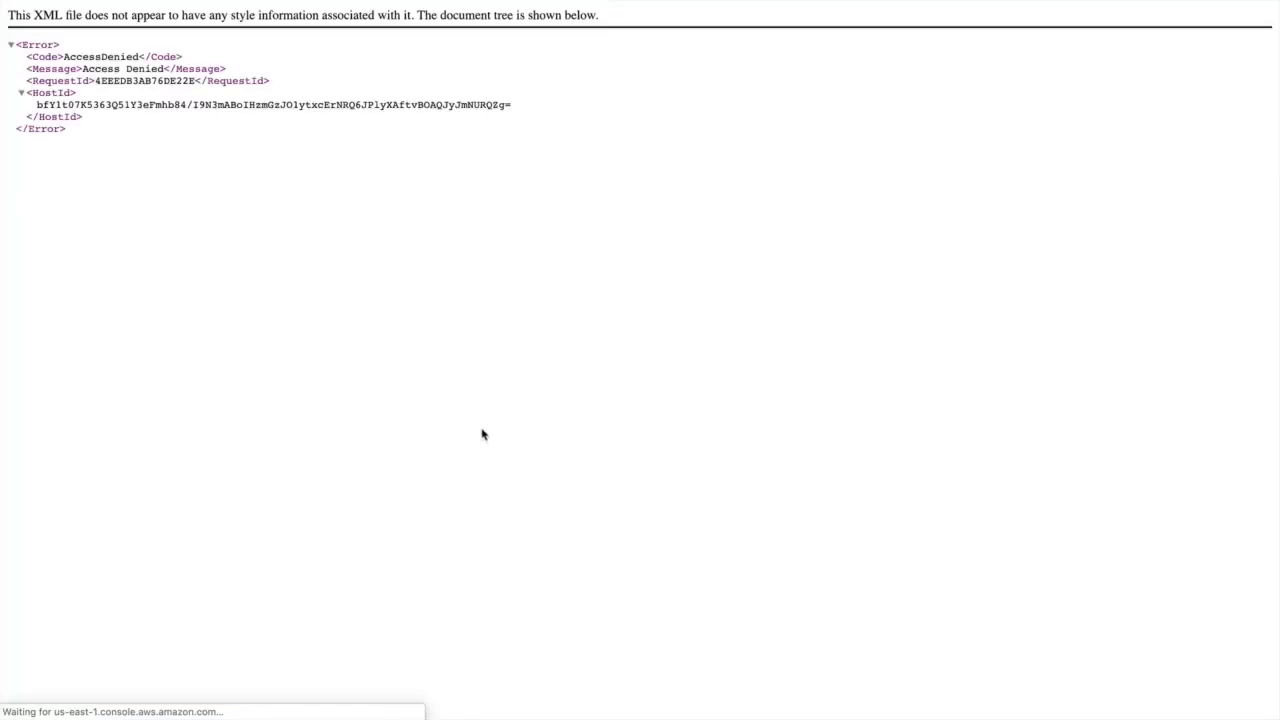
scroll(481, 434, left, 5)
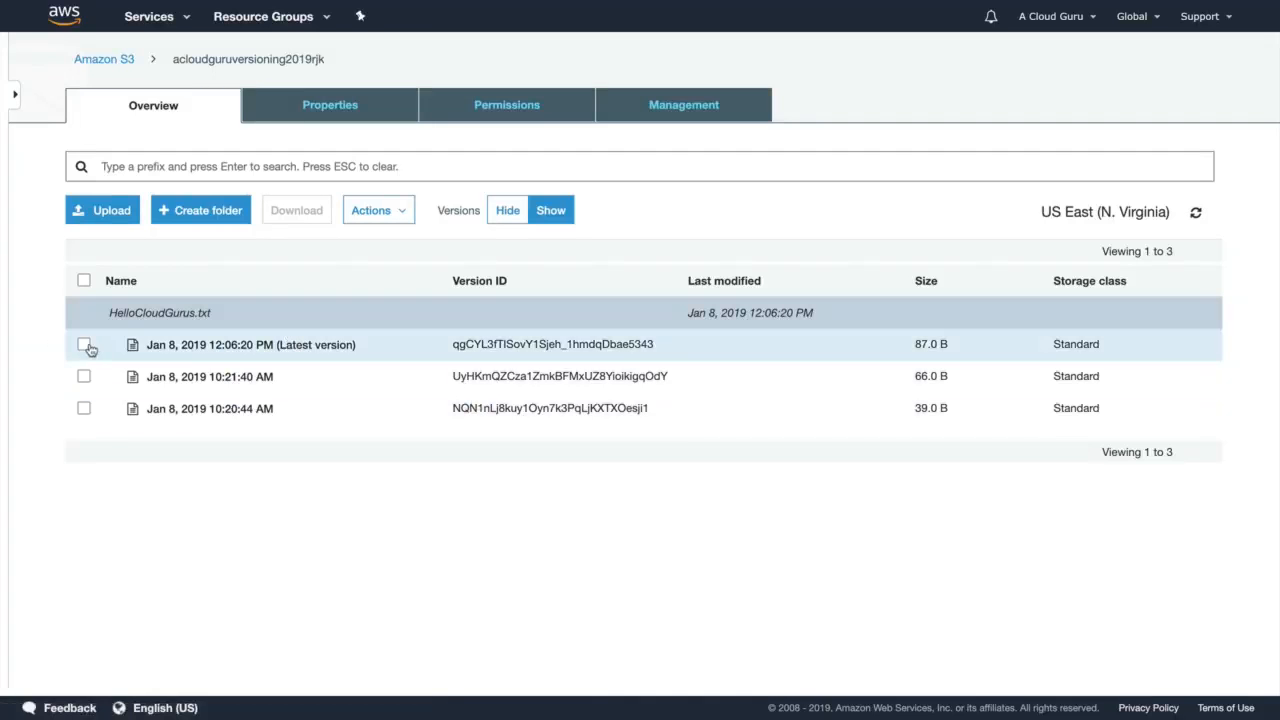
- Make the latest version of HelloCloudGurus.txt in acloudguruversioning2019rjk public
click(84, 344)
click(372, 210)
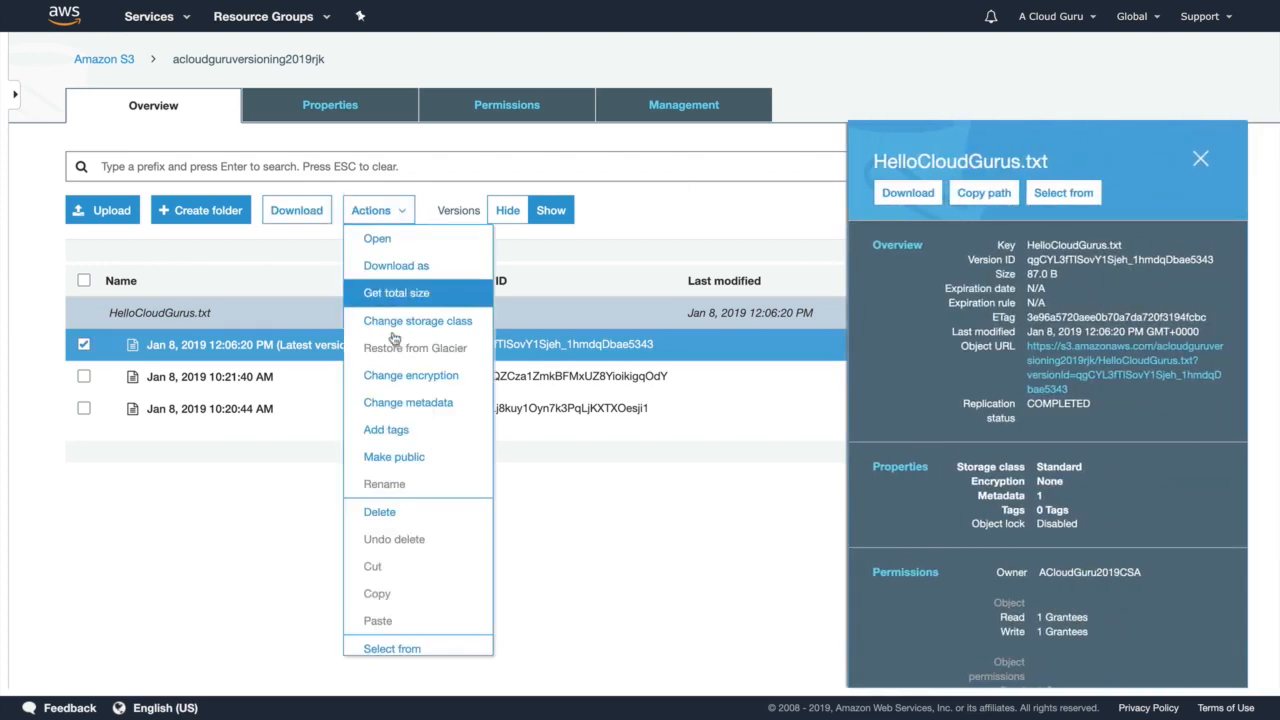
click(410, 457)
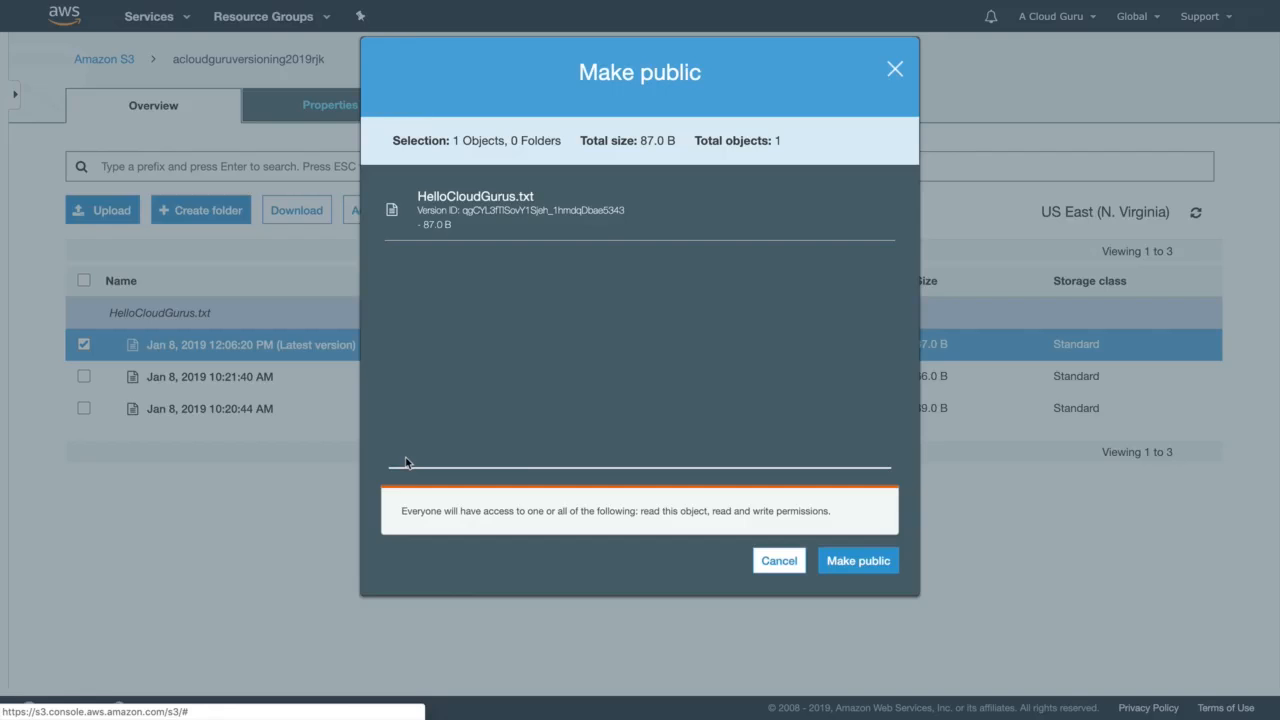
click(858, 561)
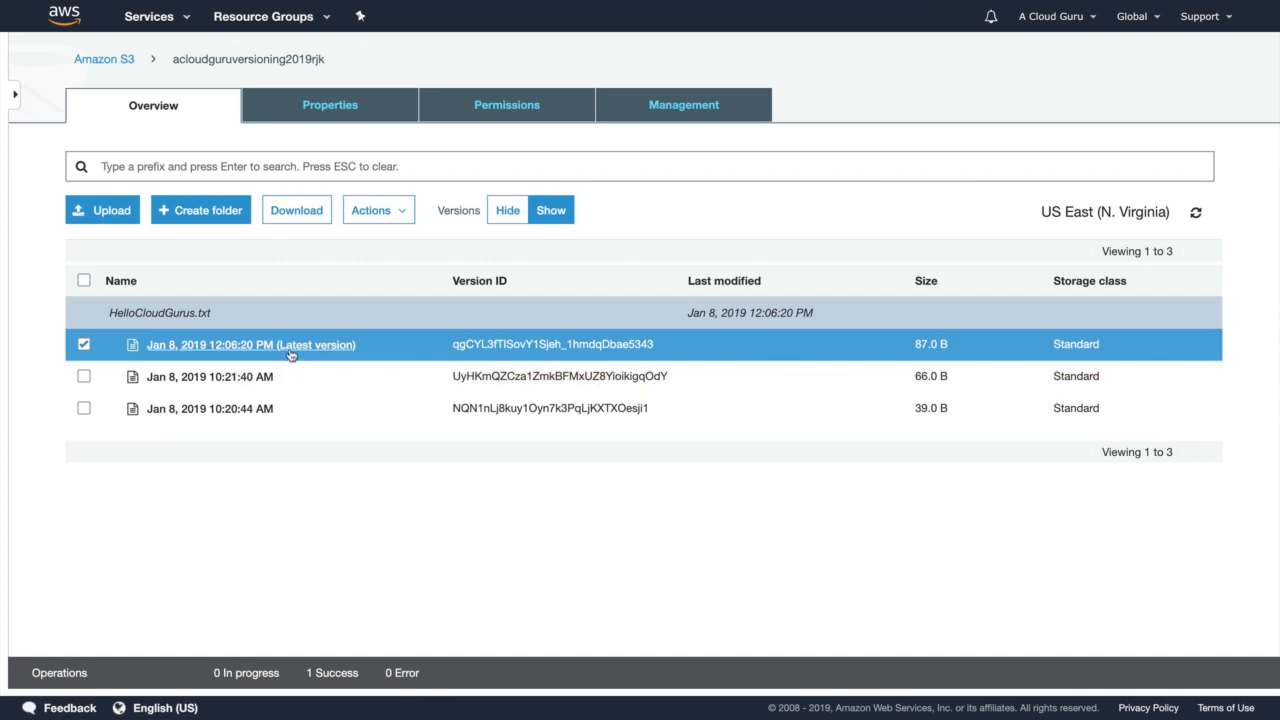
- Read the text of the latest HelloCloudGurus.txt version through its object URL, and return to the source bucket
click(290, 349)
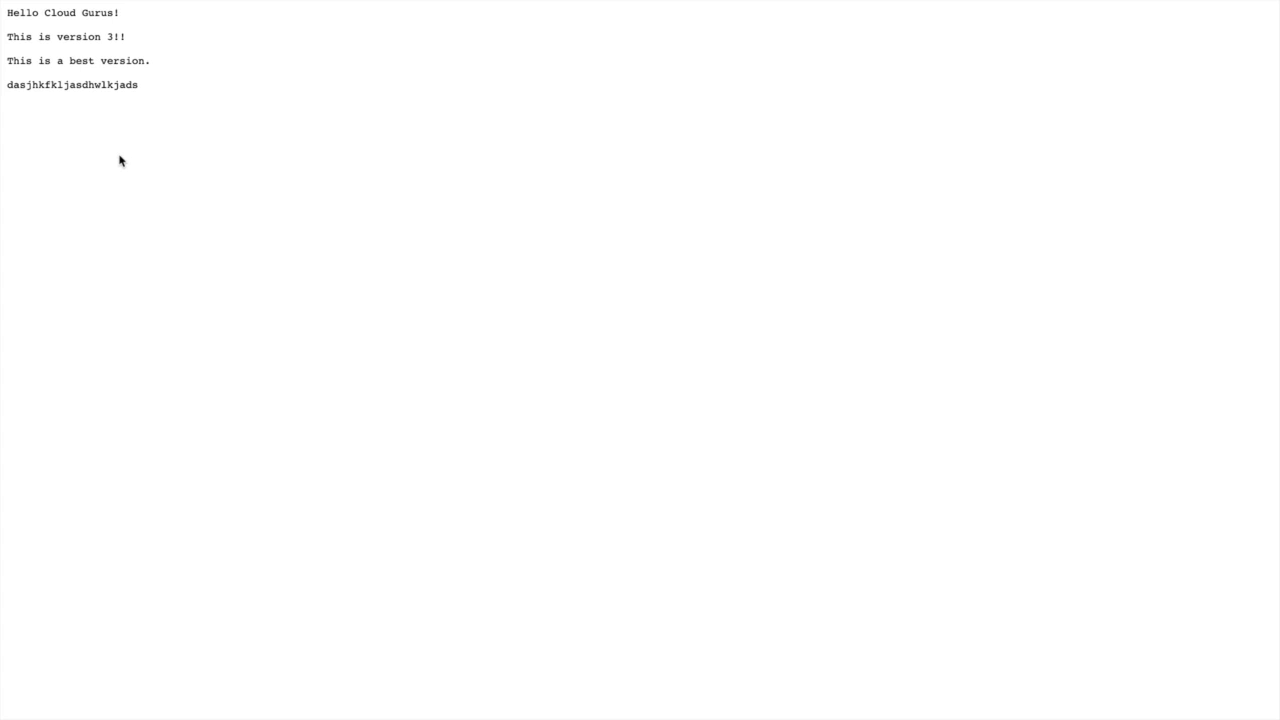
key(super+Left)
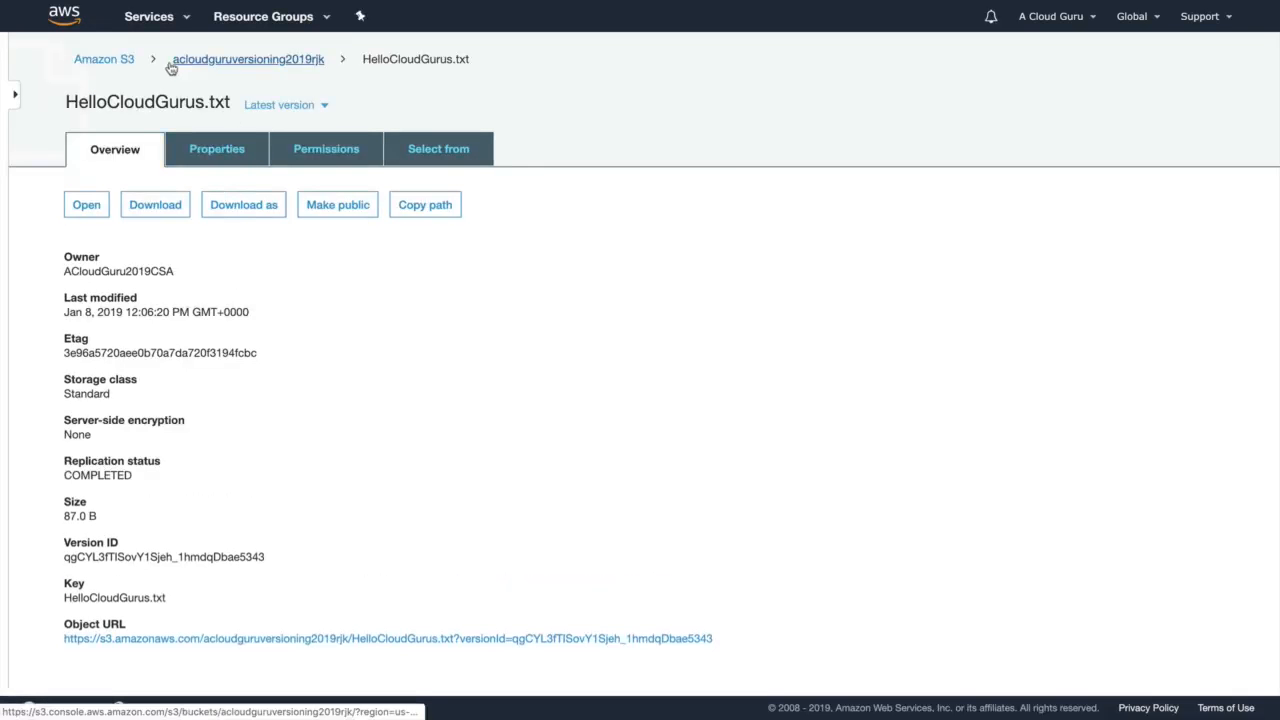
click(258, 60)
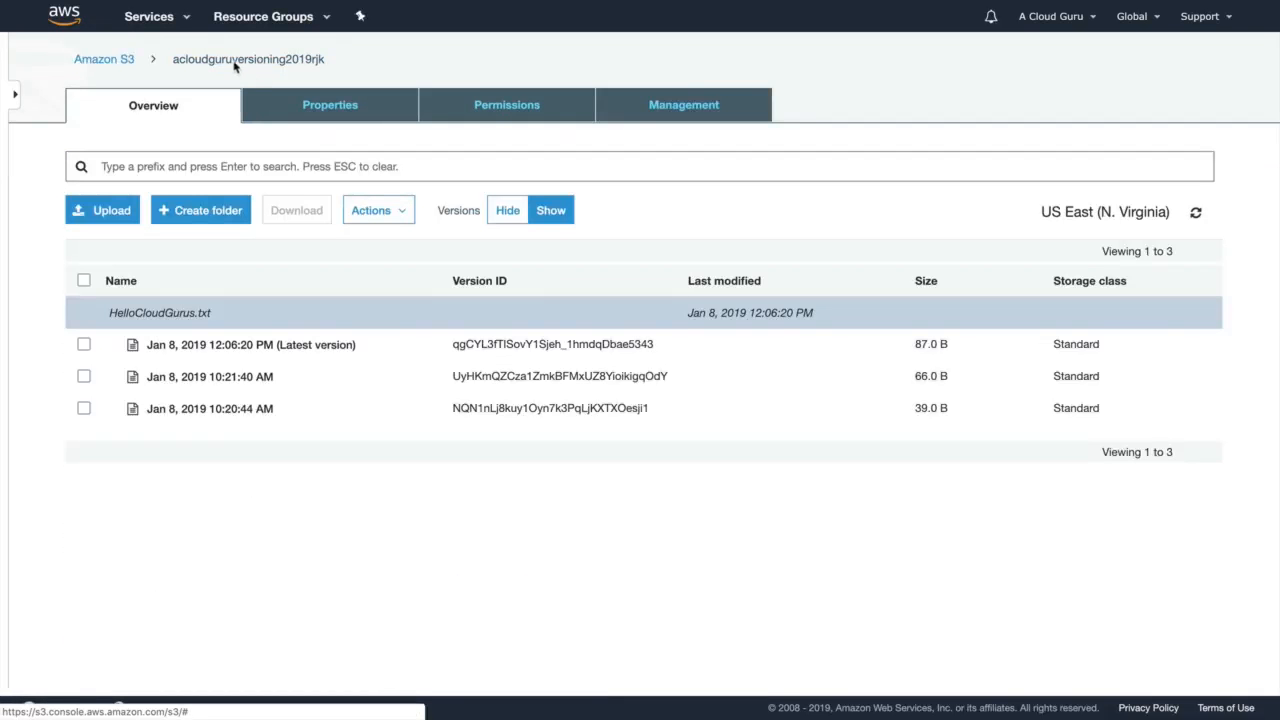
- Open the destination bucket crossregionreplication542322423 and check which object versions were replicated
click(110, 59)
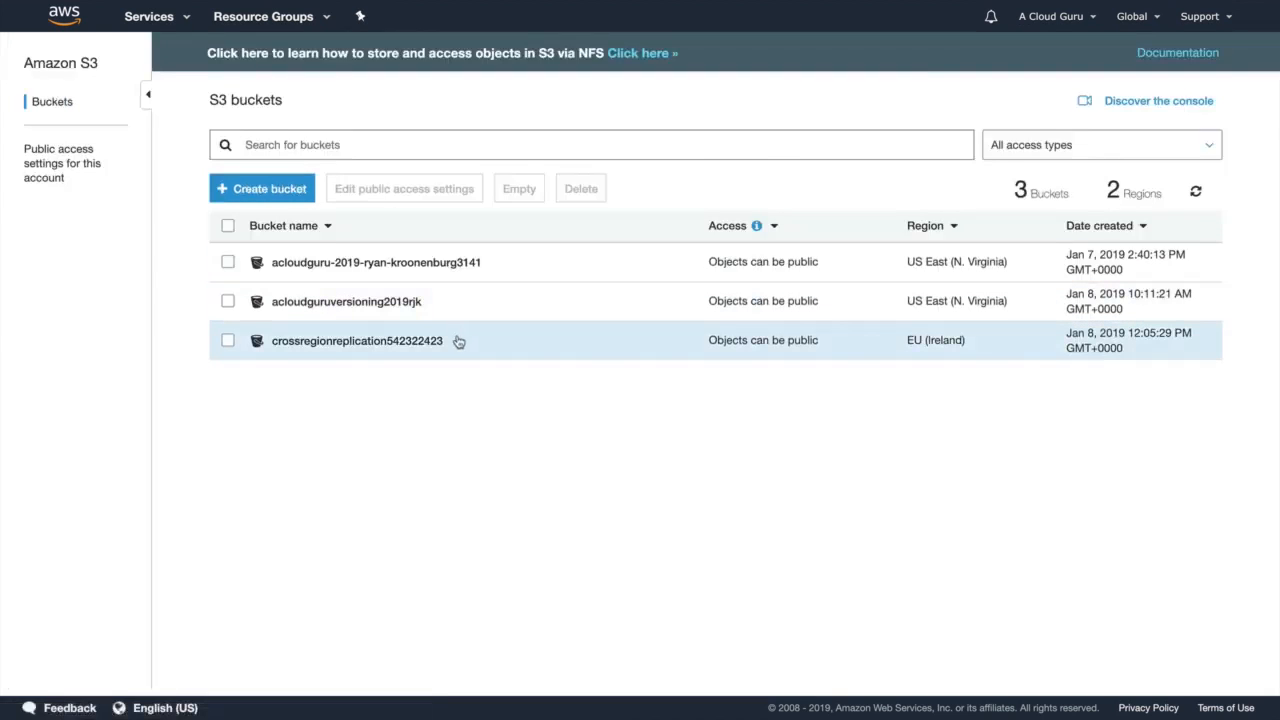
click(402, 342)
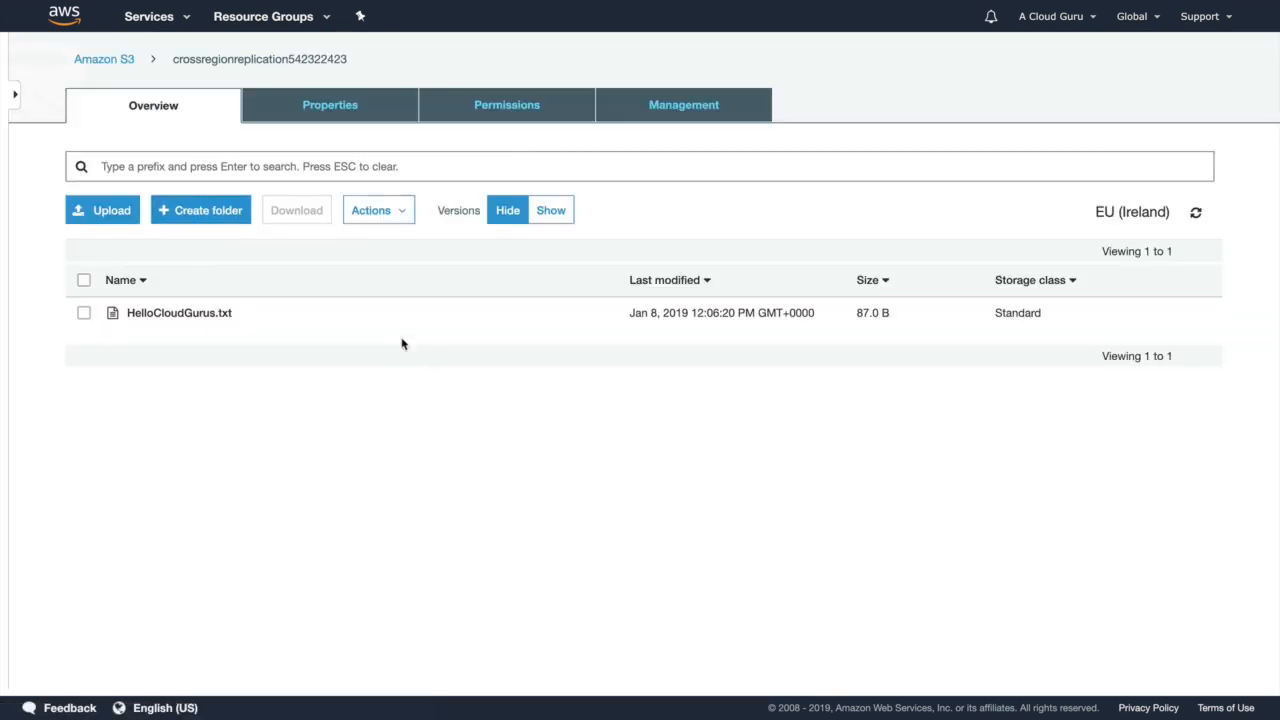
click(553, 213)
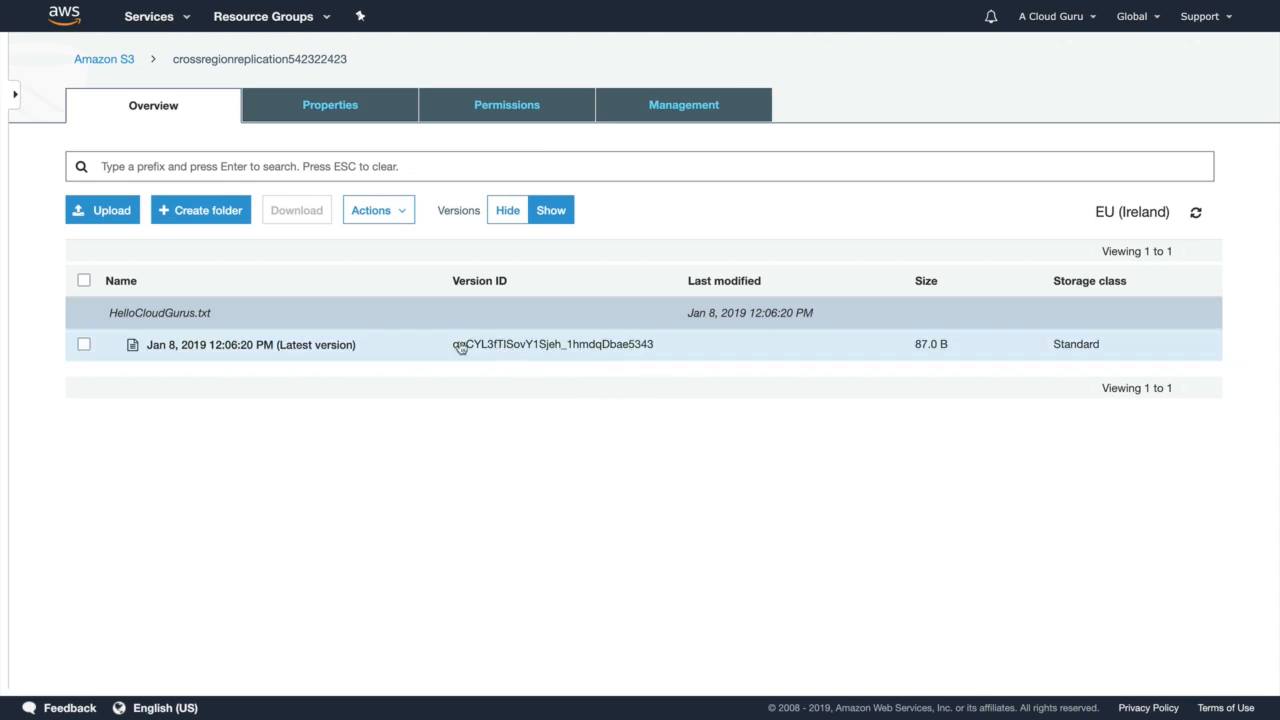
- Return to acloudguruversioning2019rjk and show its object versions to compare them with the destination bucket
click(106, 59)
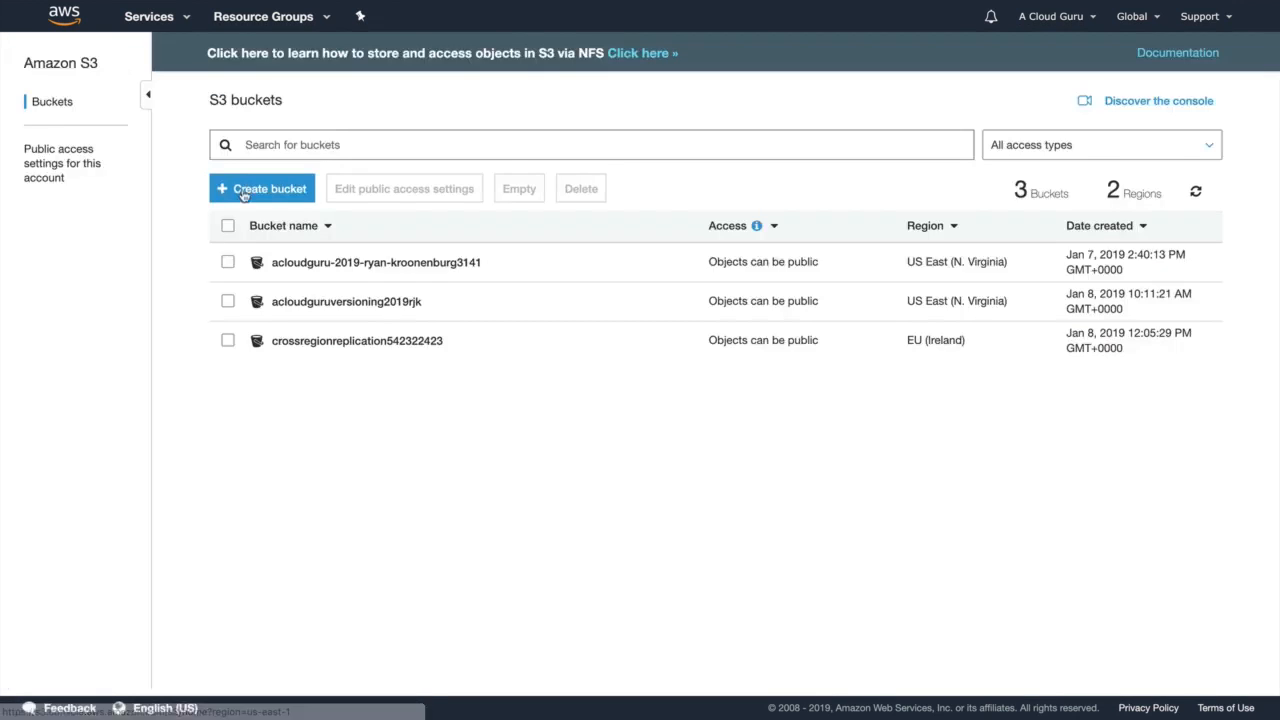
click(388, 300)
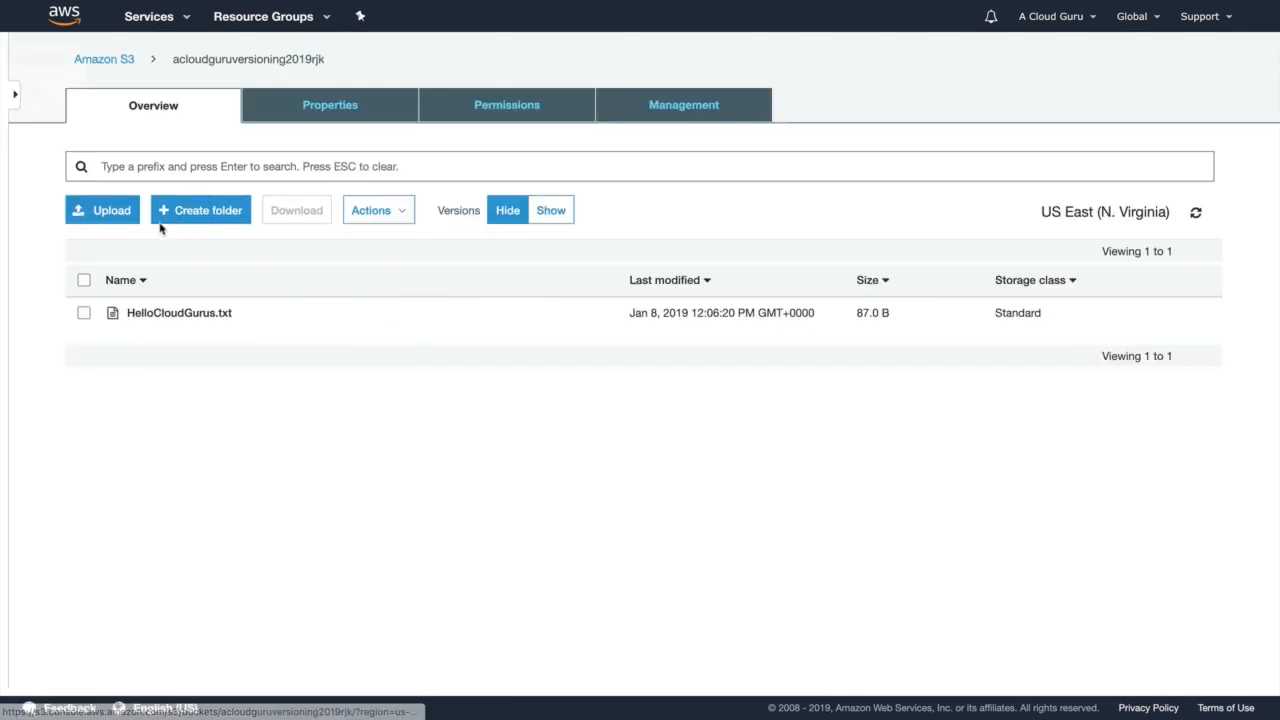
click(563, 212)
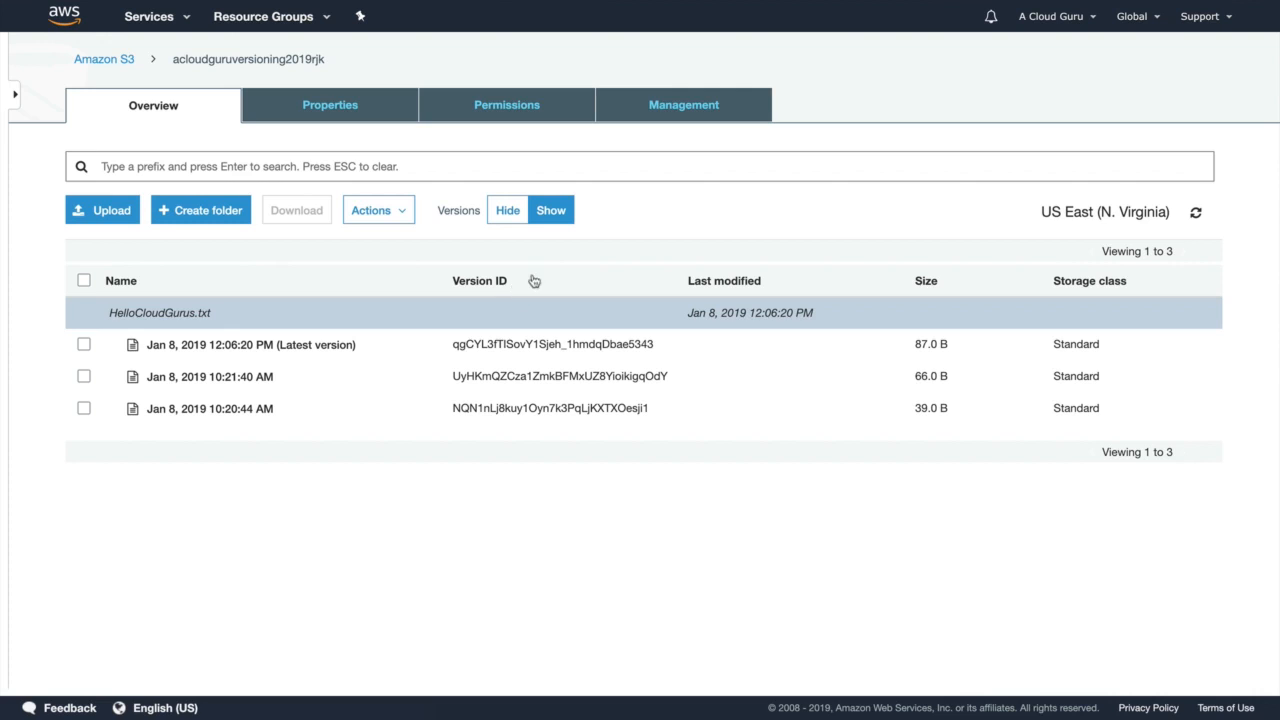
- Delete HelloCloudGurus.txt from the source bucket with versions hidden, and show versions again to check for a delete marker
click(503, 216)
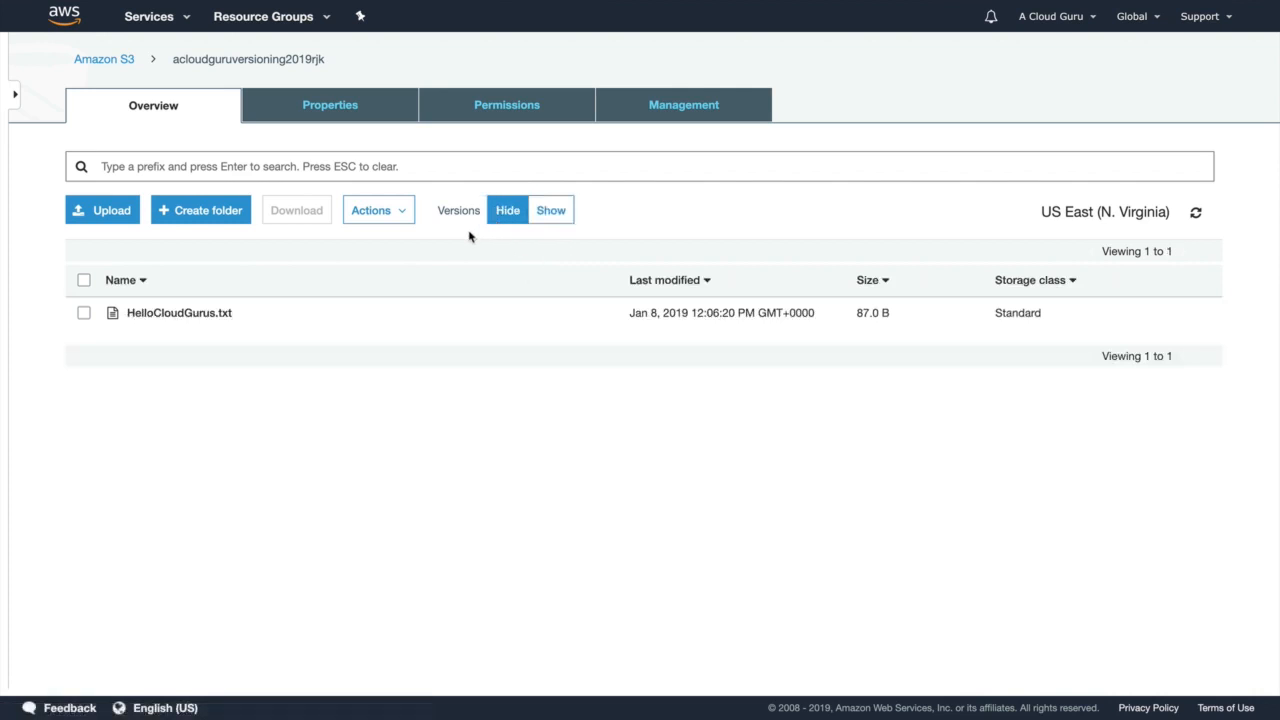
click(83, 313)
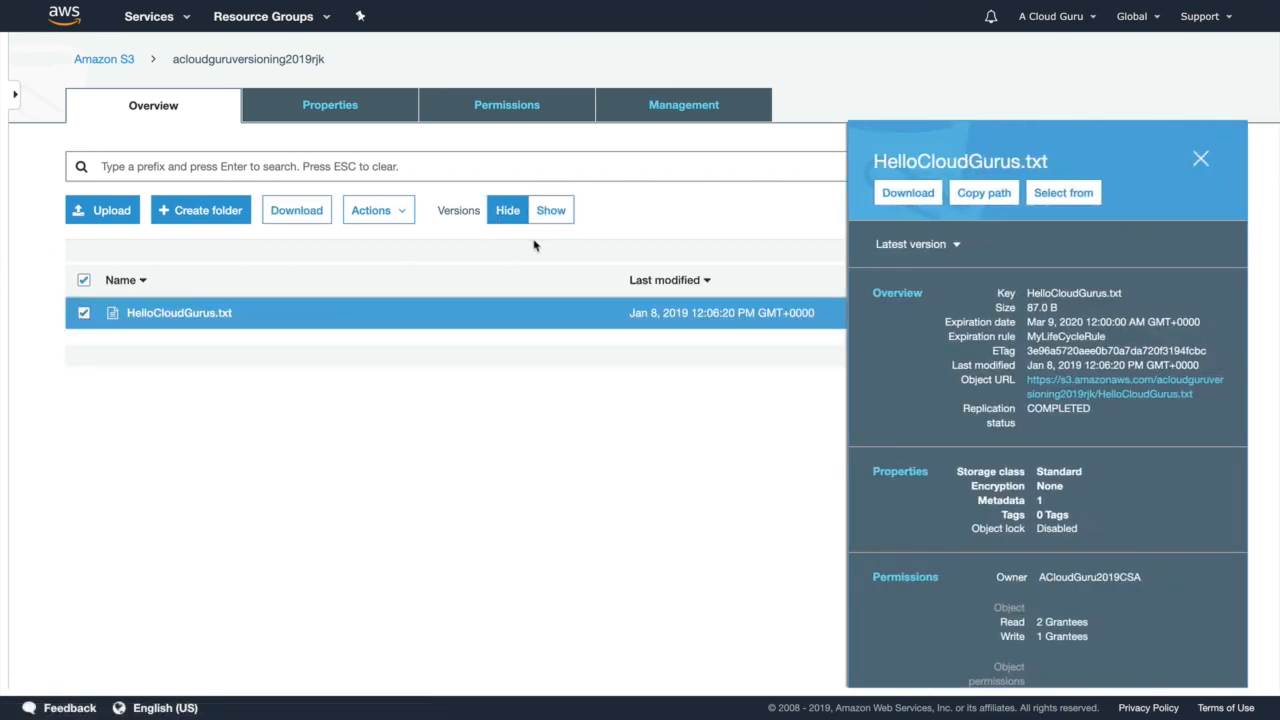
click(372, 210)
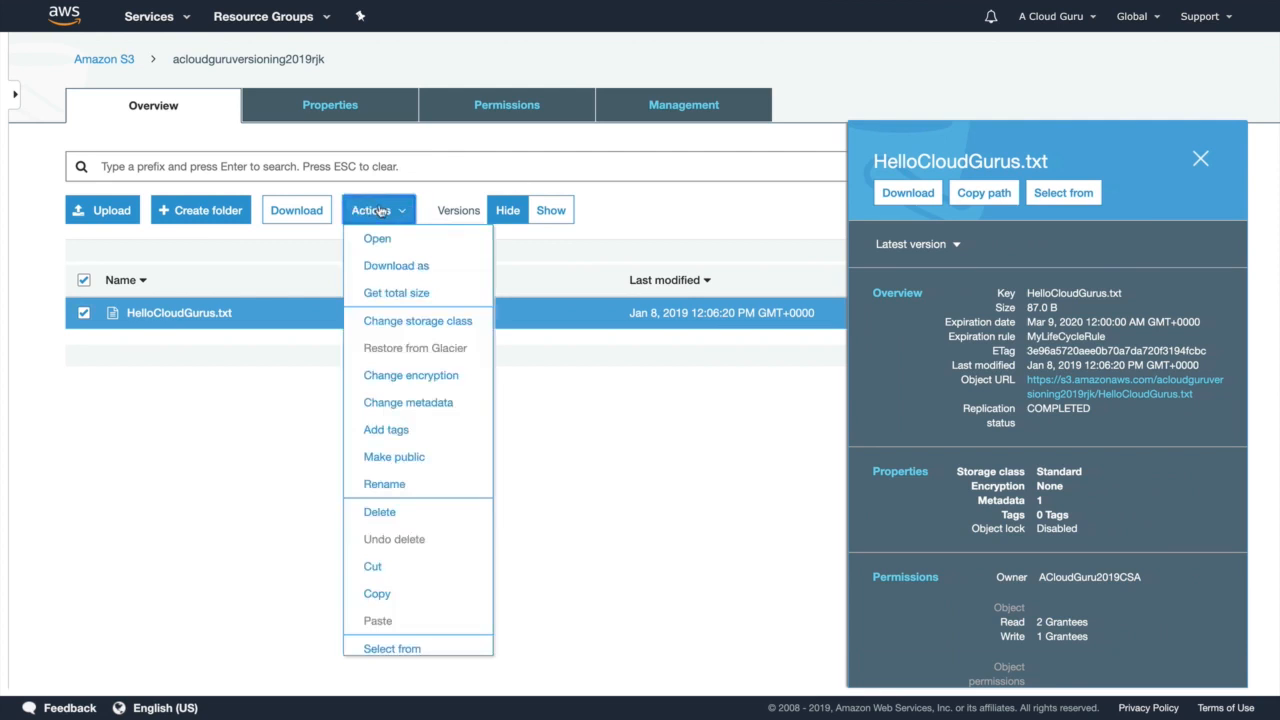
click(396, 510)
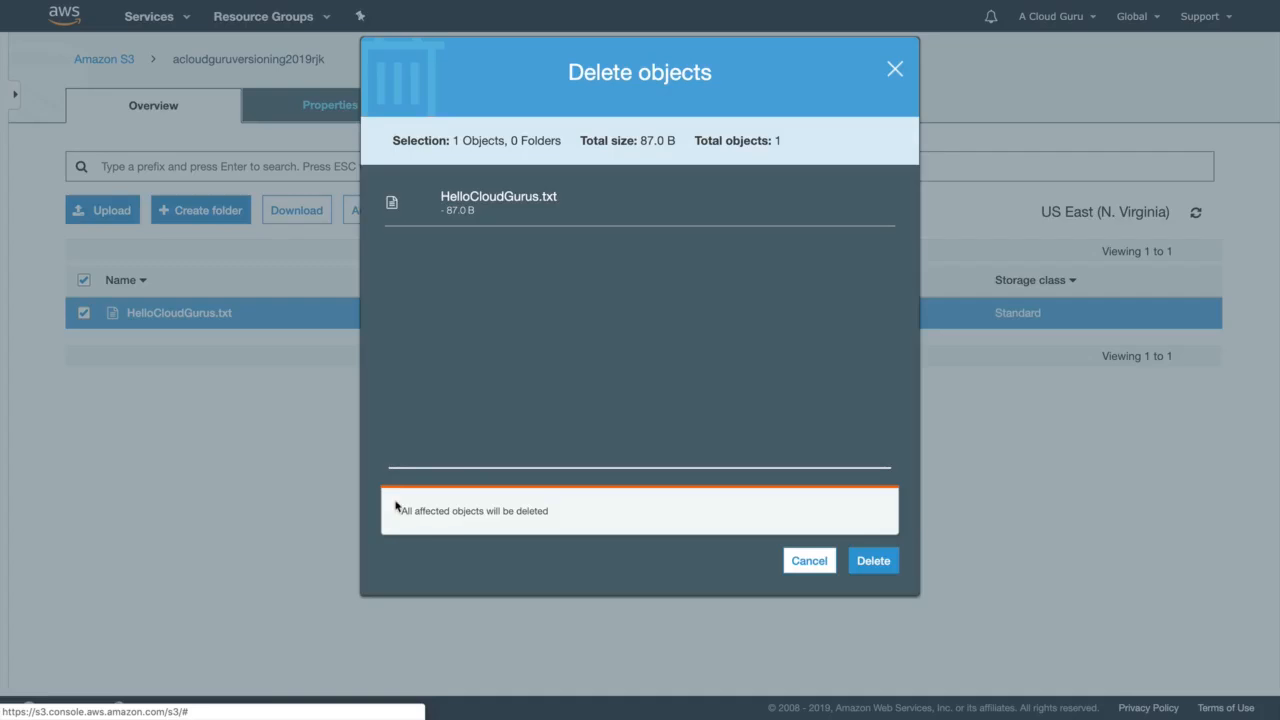
click(866, 561)
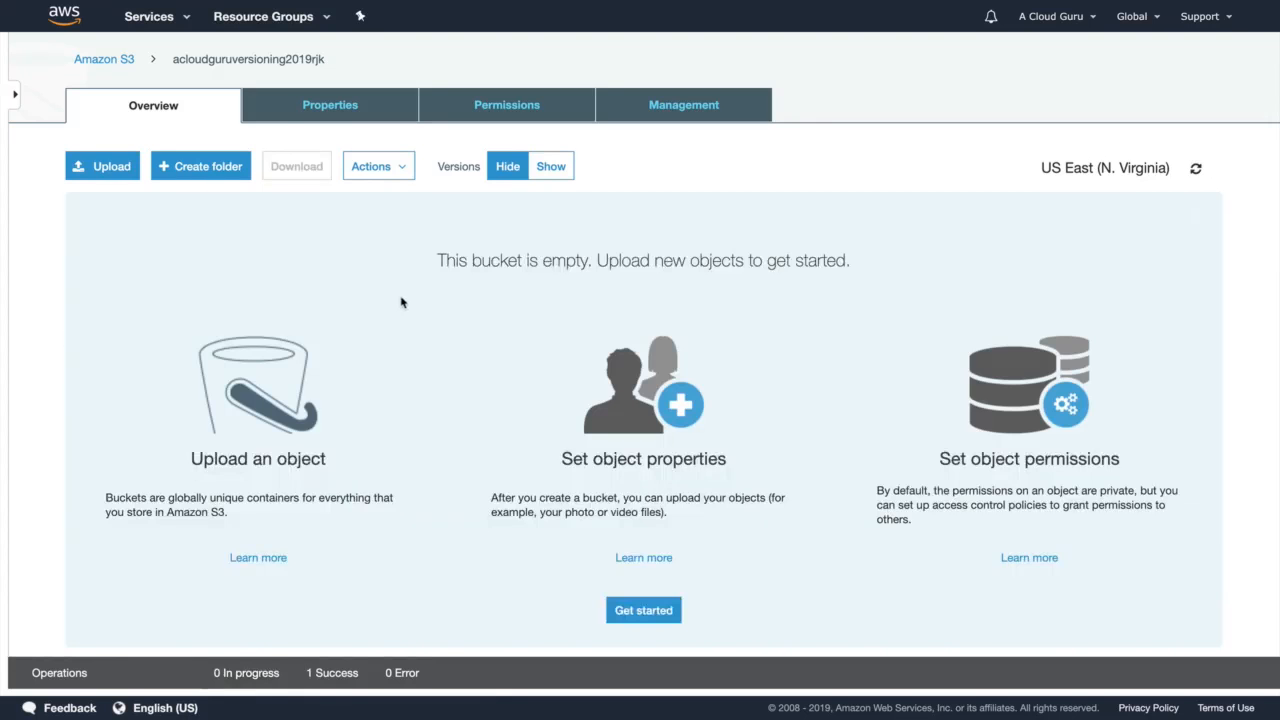
click(549, 167)
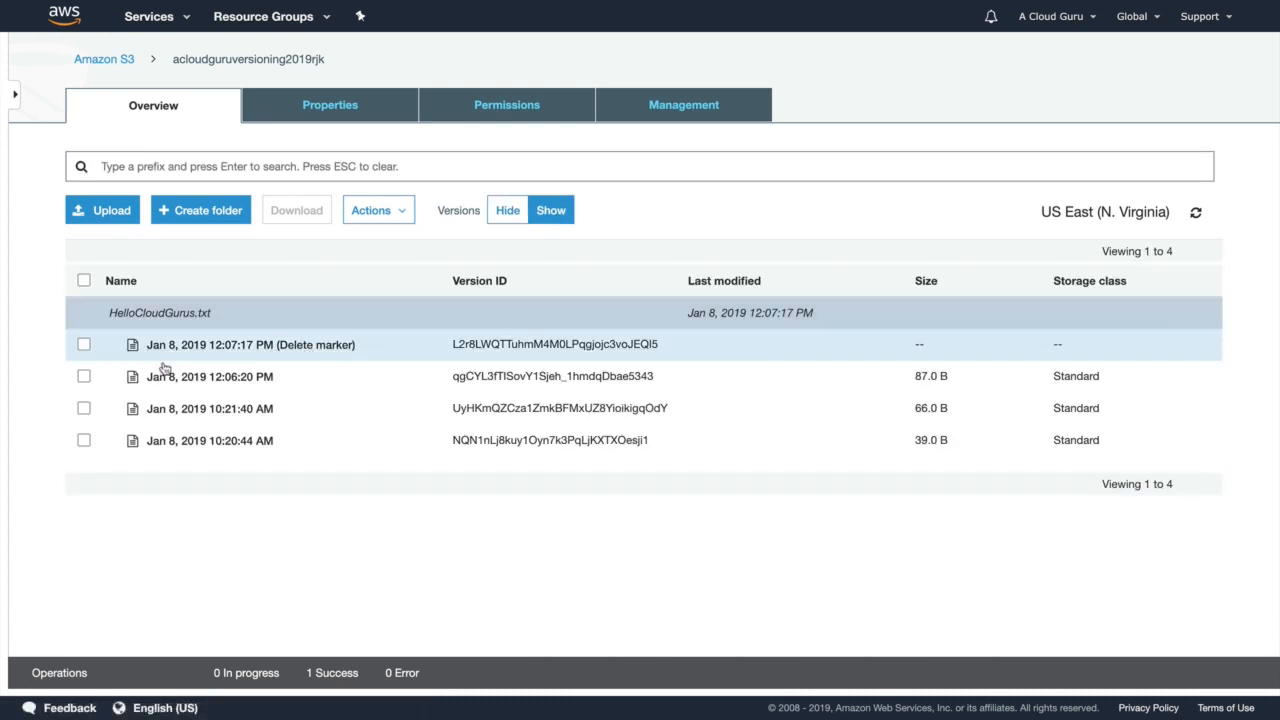
- Check the object versions in crossregionreplication542322423 for a replicated delete marker, and hide the versions again
click(124, 61)
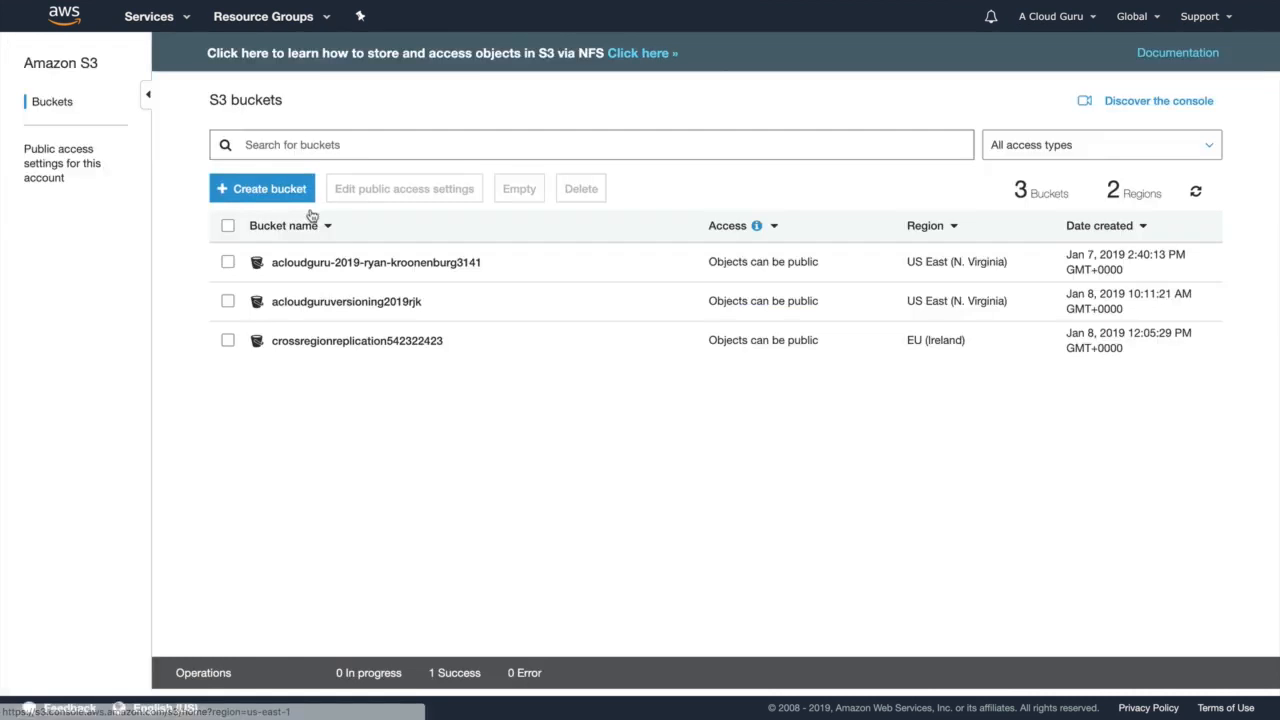
click(390, 338)
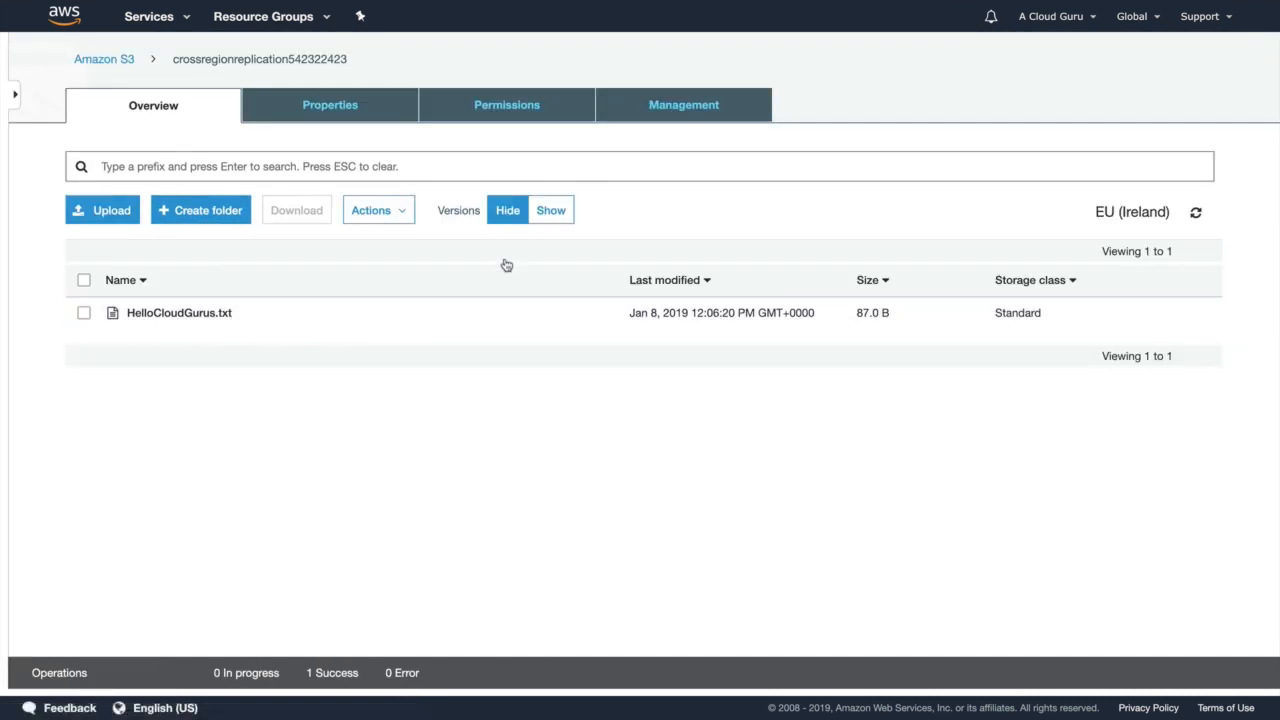
click(551, 213)
click(507, 213)
- Show versions in acloudguruversioning2019rjk and delete the delete marker of HelloCloudGurus.txt
click(114, 59)
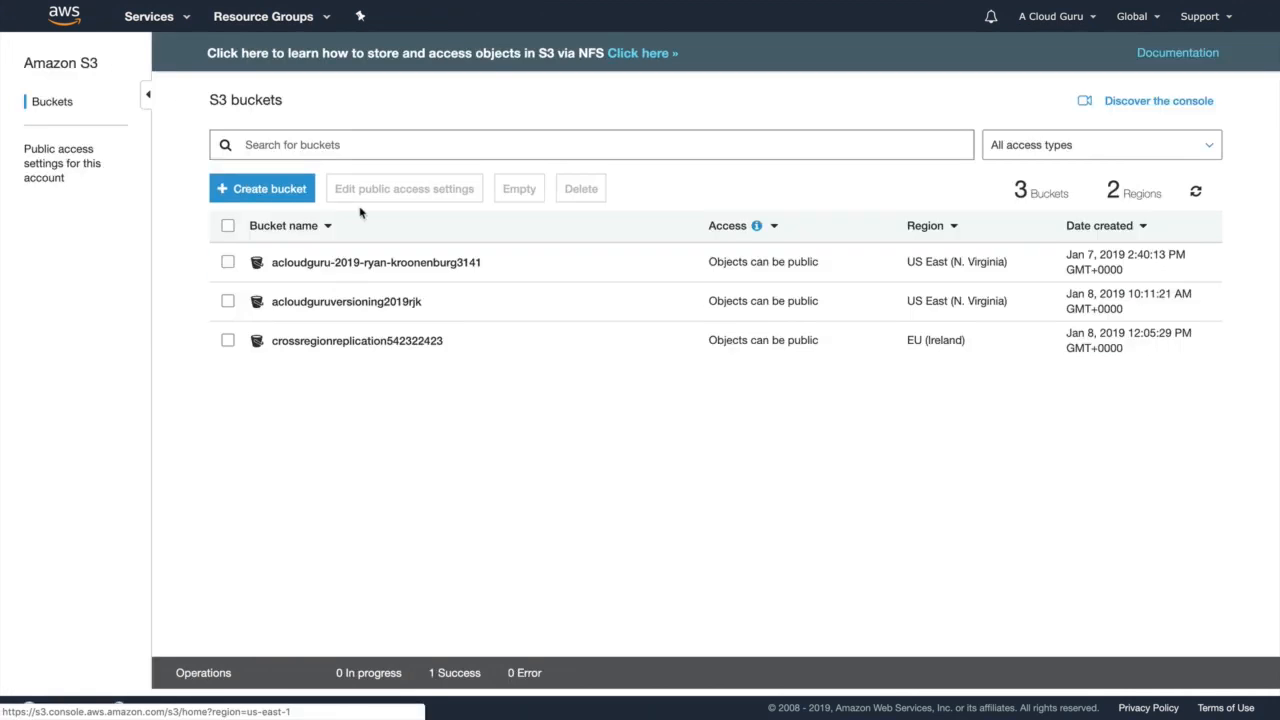
click(370, 304)
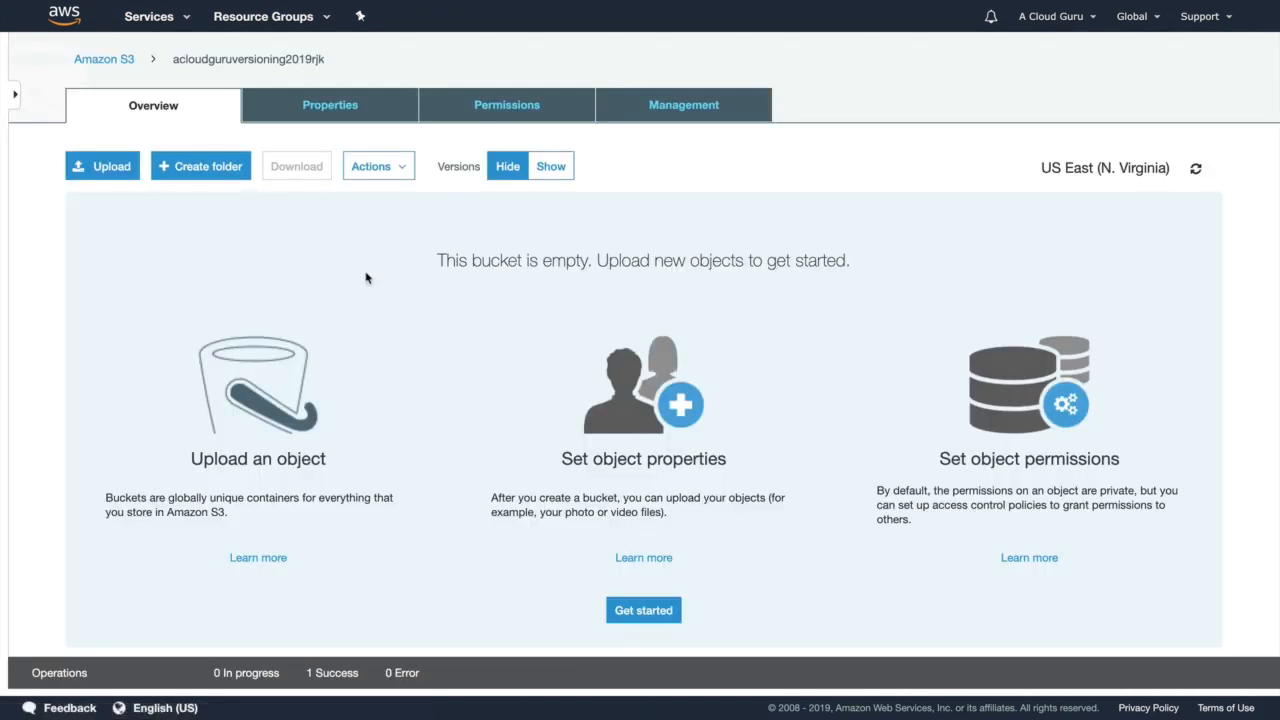
click(551, 166)
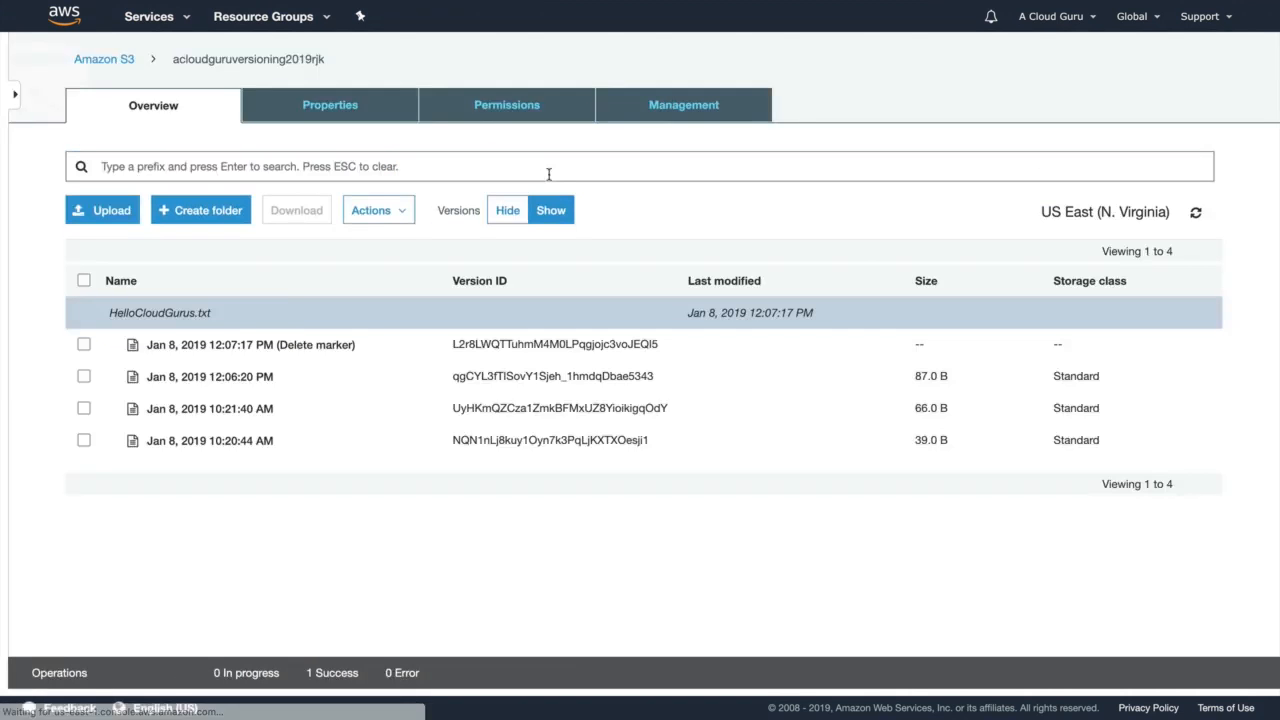
click(83, 345)
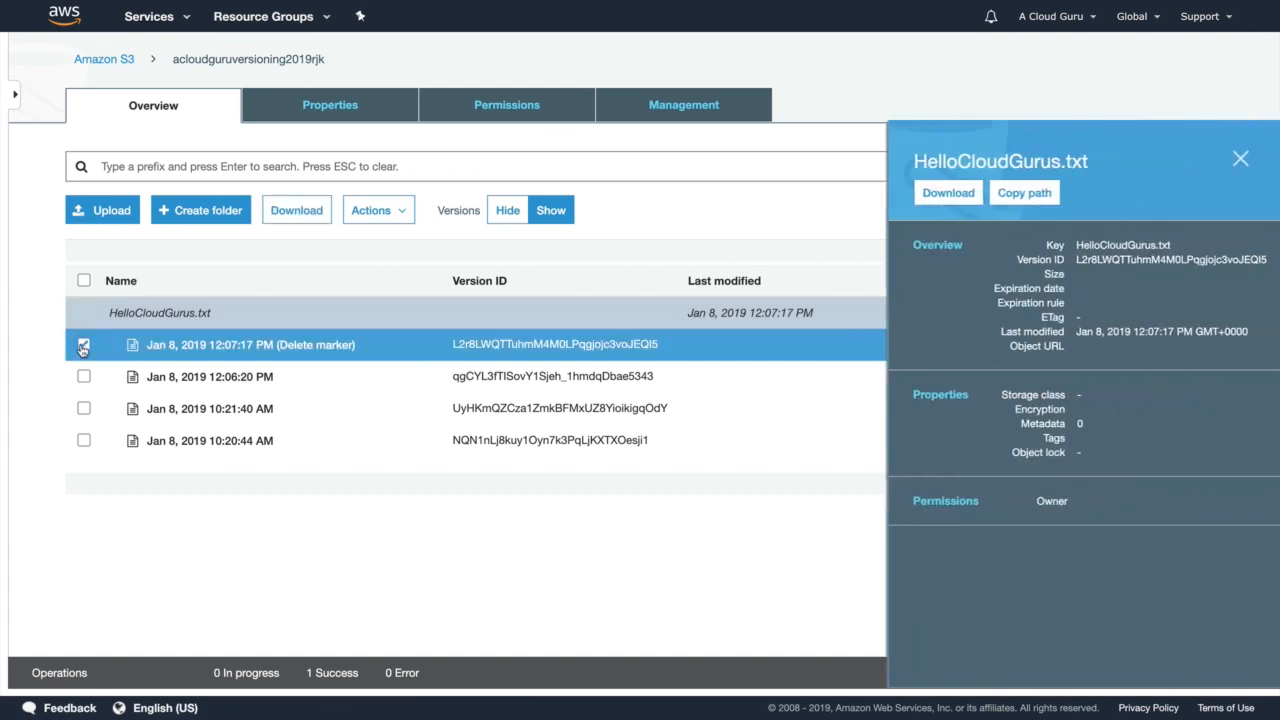
click(376, 210)
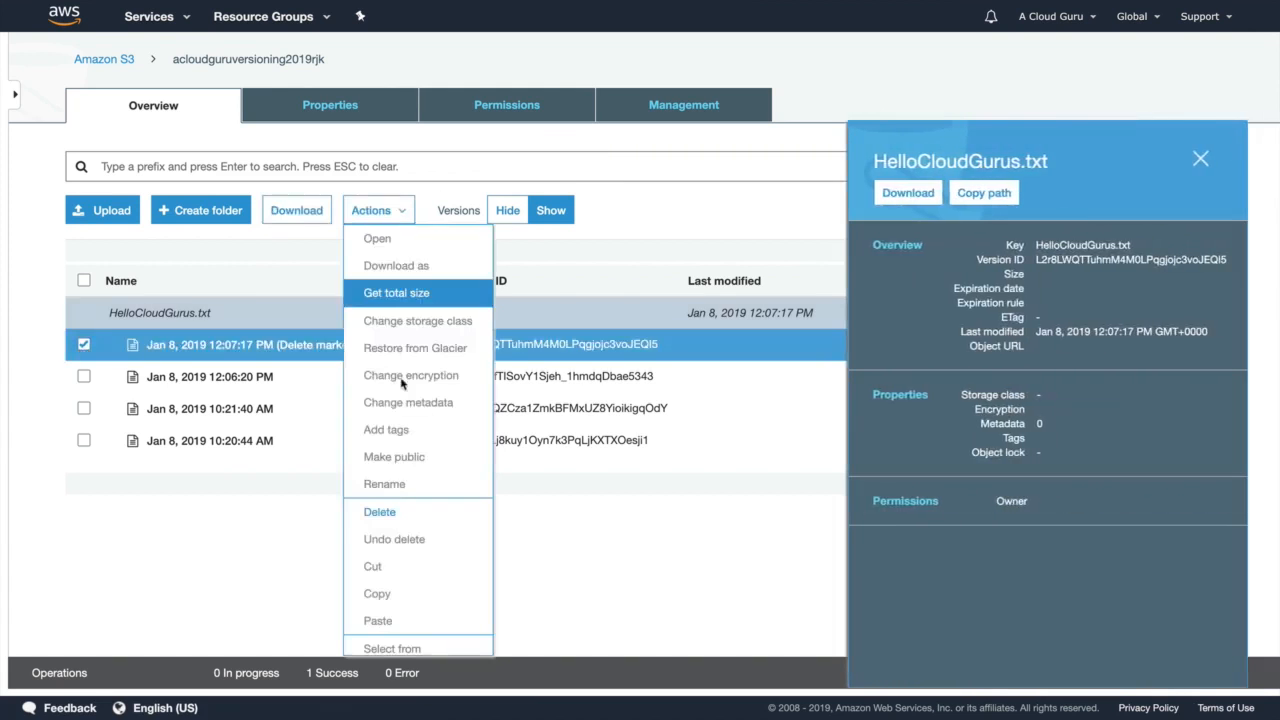
click(405, 516)
click(885, 566)
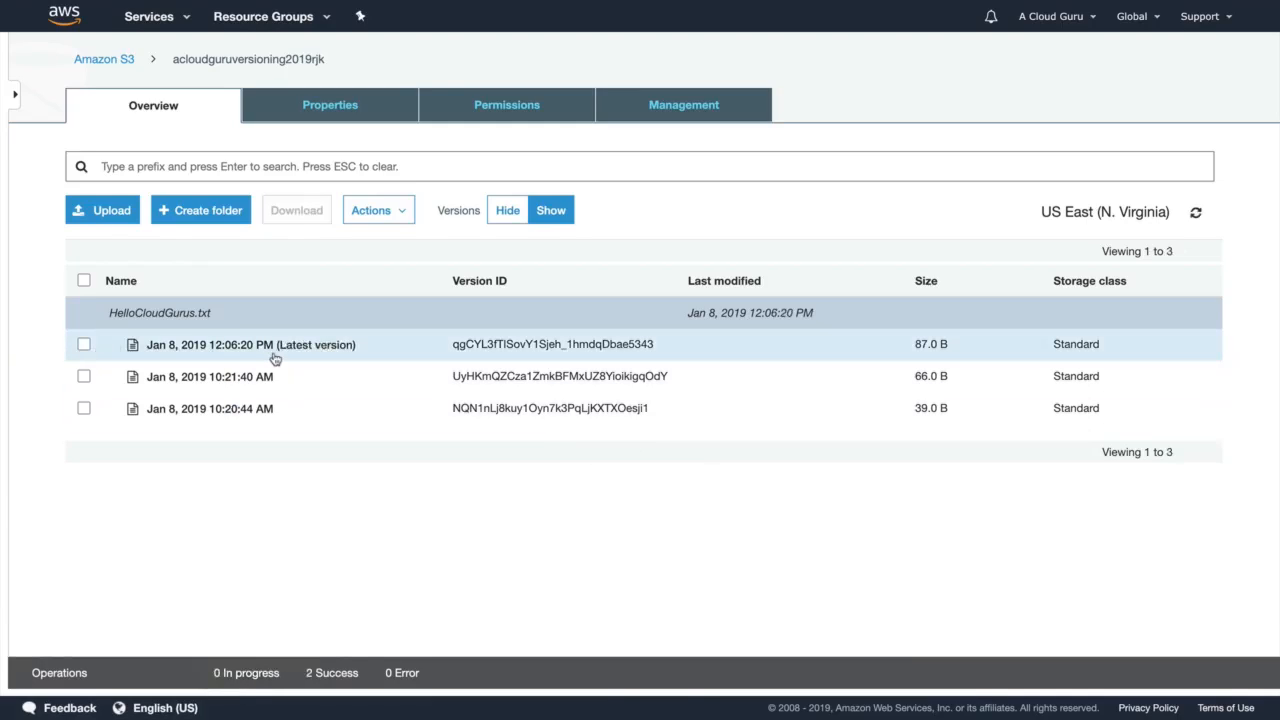
- Permanently delete the latest version of HelloCloudGurus.txt, dated Jan 8, 2019 12:06:20 PM, from the acloudguruversioning2019rjk bucket
click(83, 346)
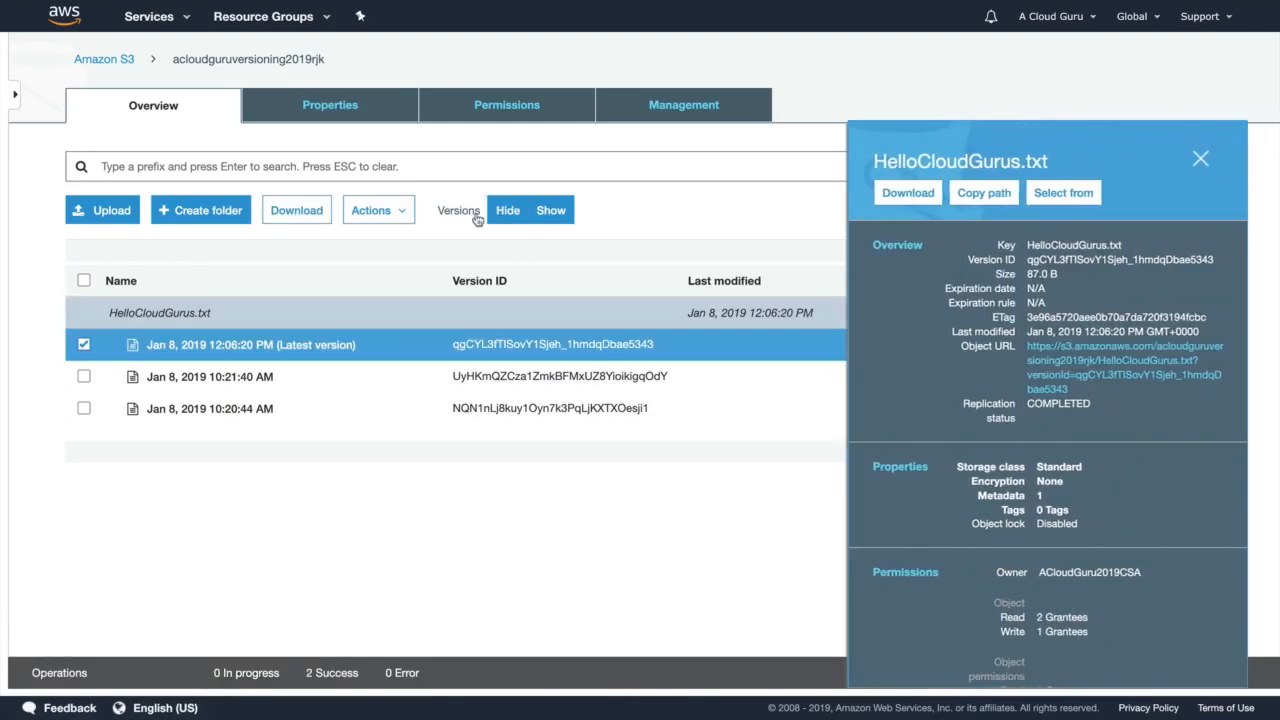
click(378, 210)
click(414, 524)
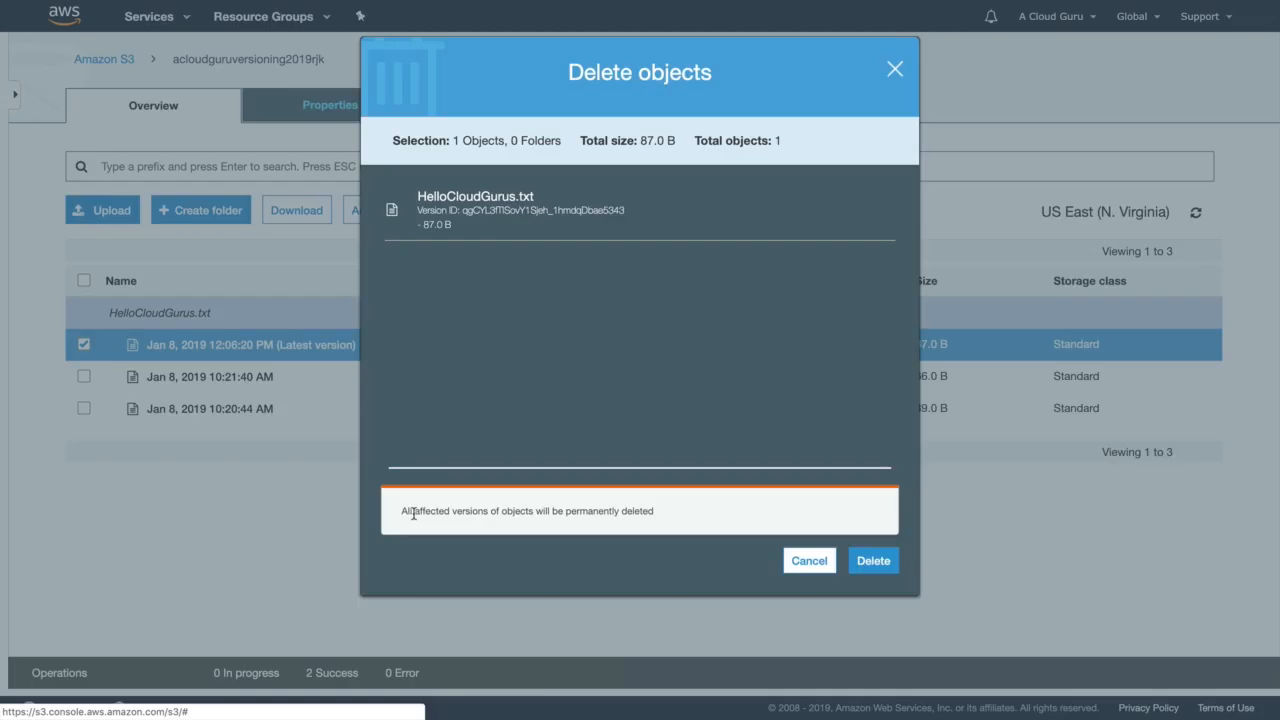
click(878, 561)
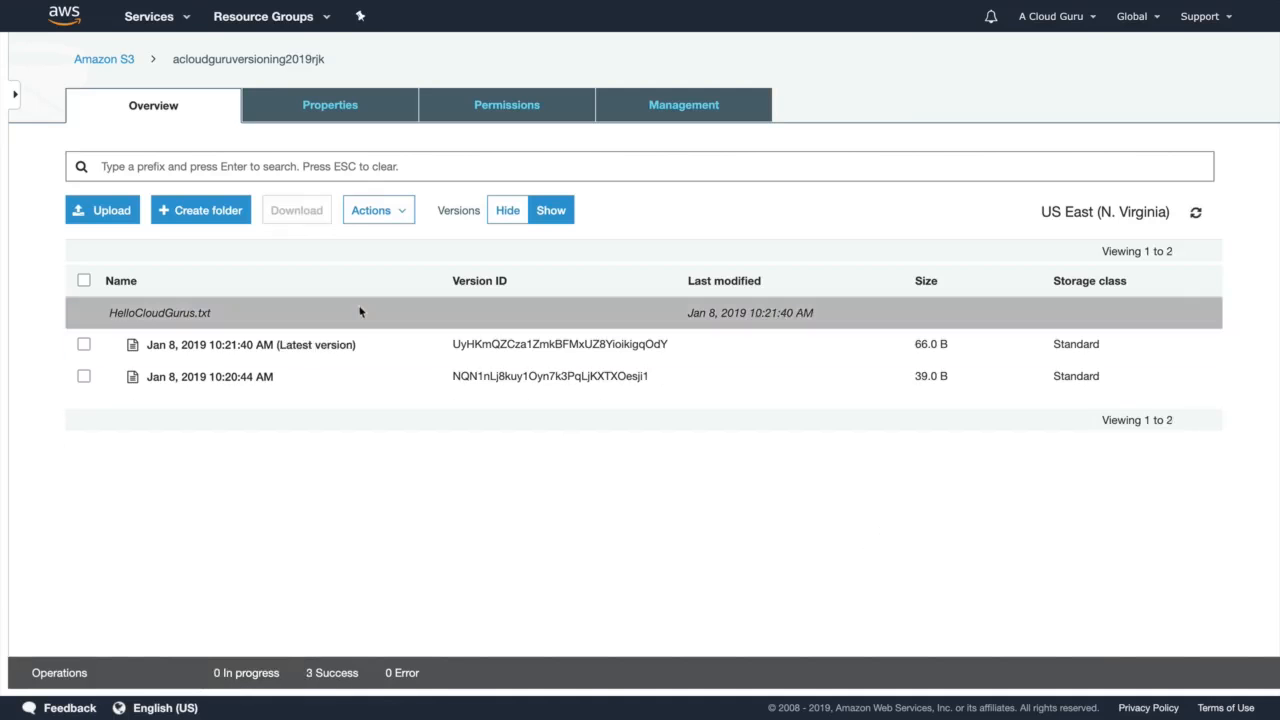
- Open the crossregionreplication542322423 bucket and show its object versions to check whether the version deletion was replicated
click(116, 62)
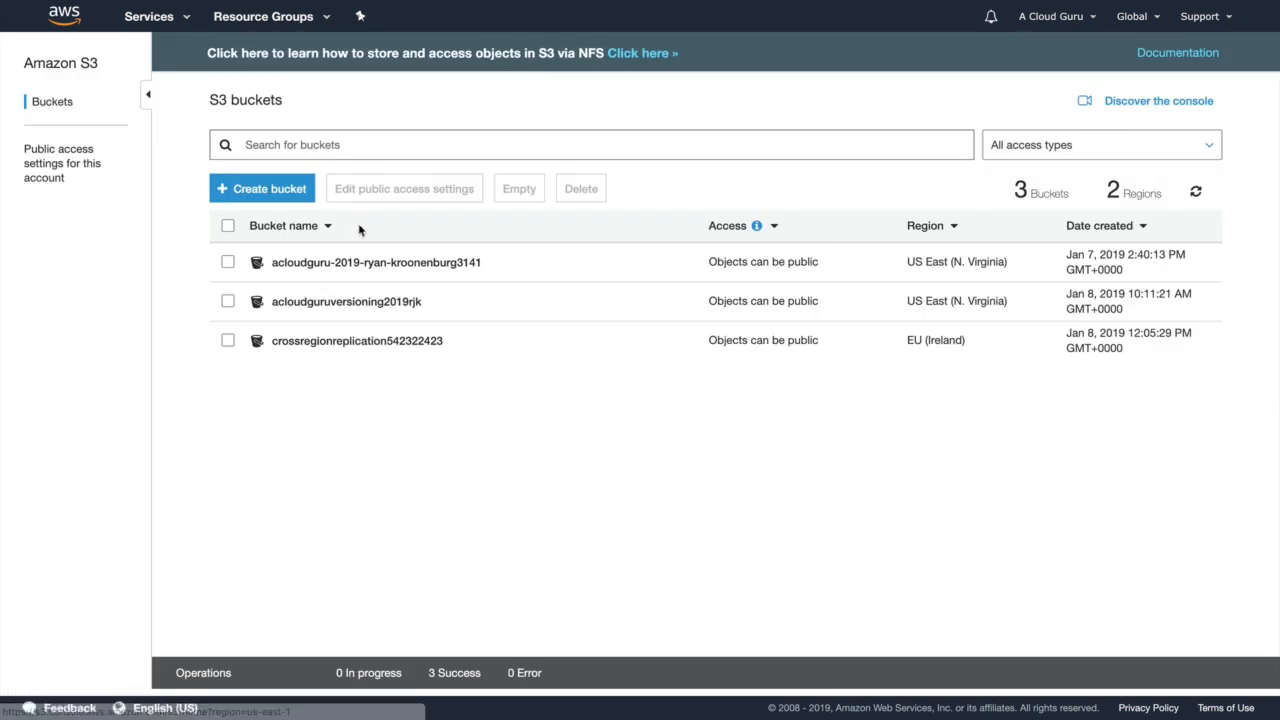
click(412, 344)
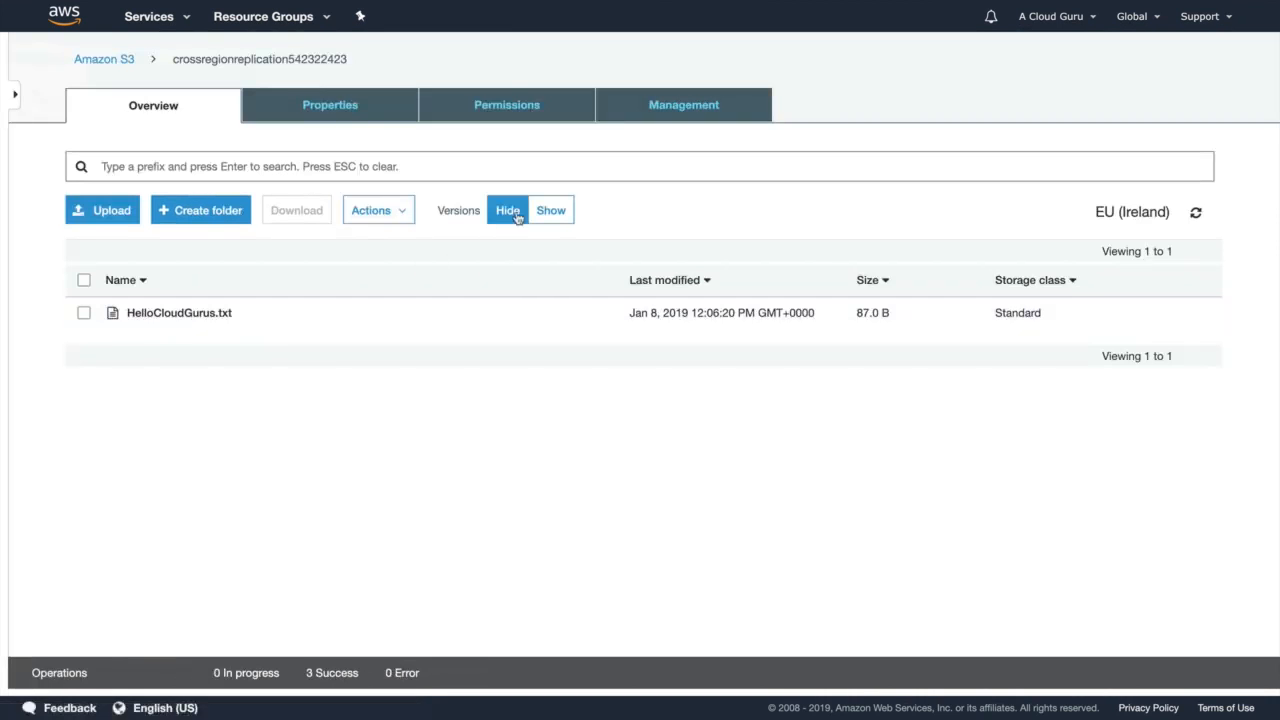
click(549, 210)
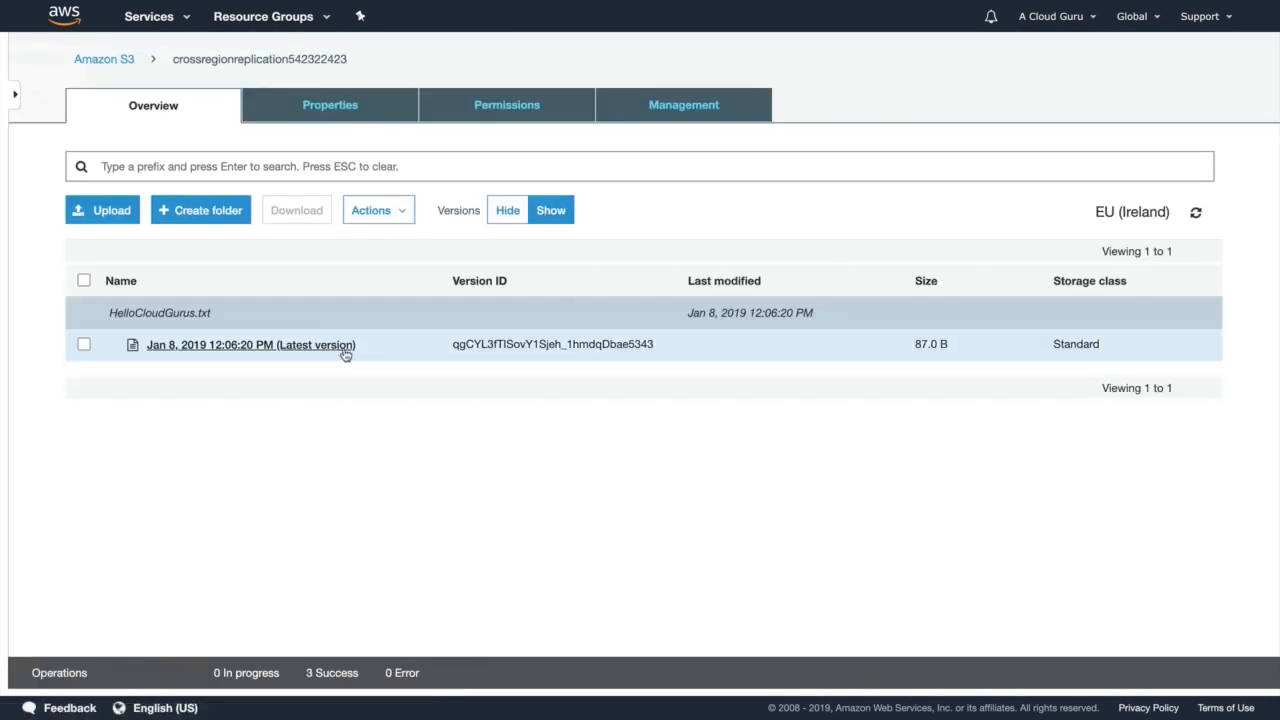